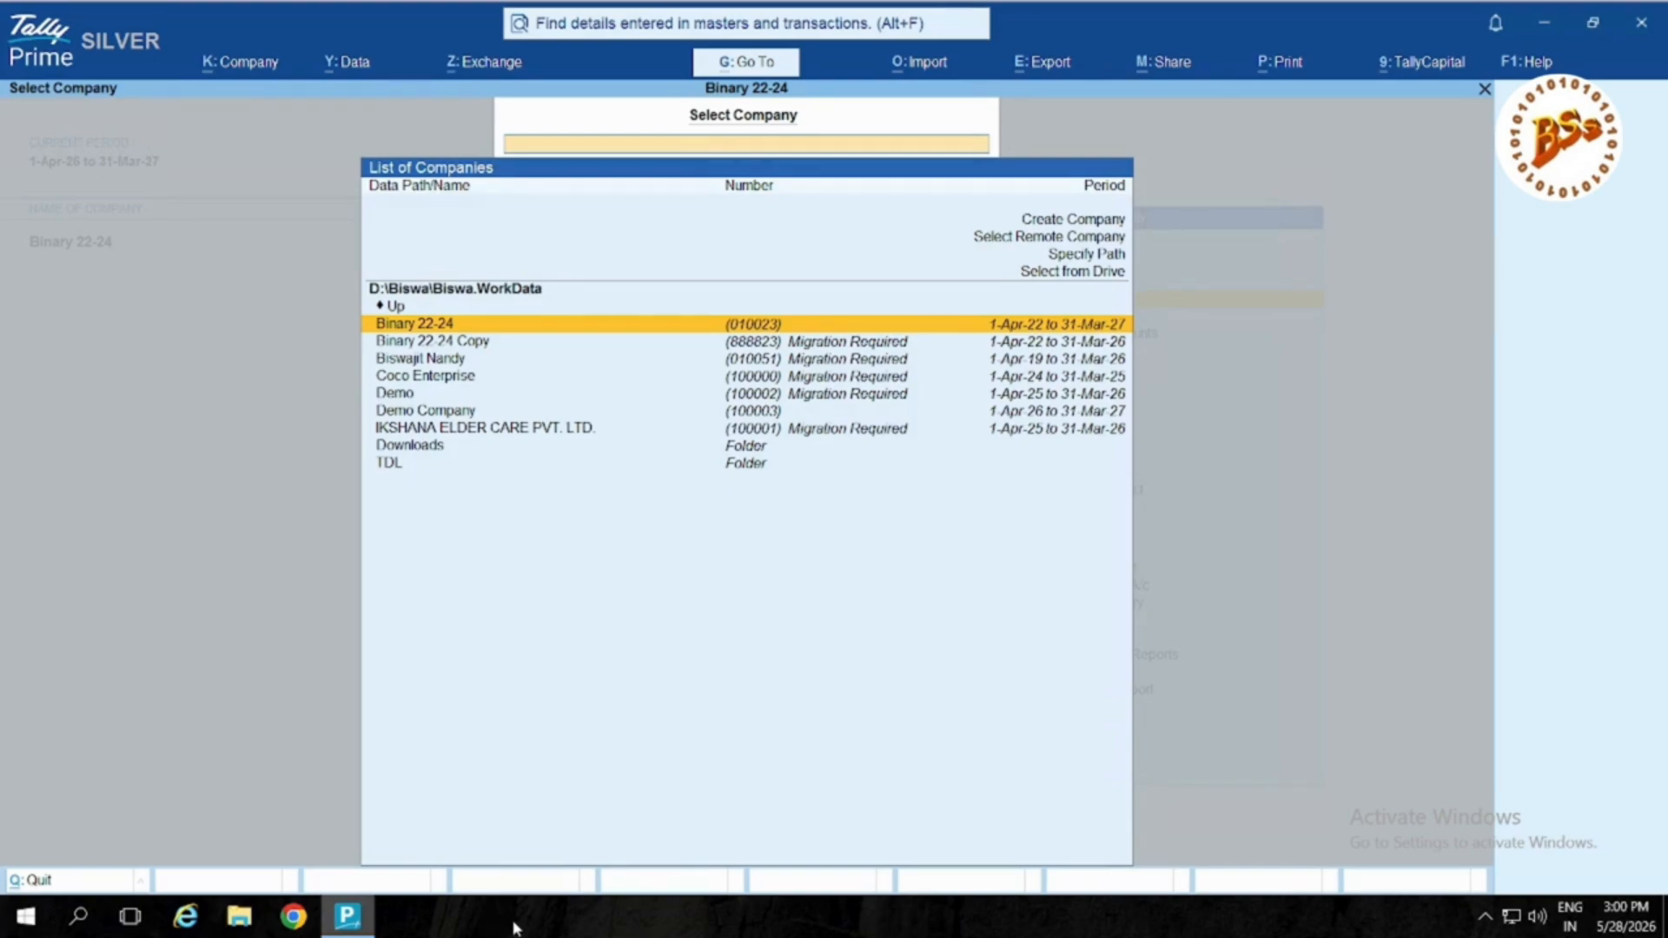
Step: Select Binary 22-24 in the List of Companies
left_click(745, 396)
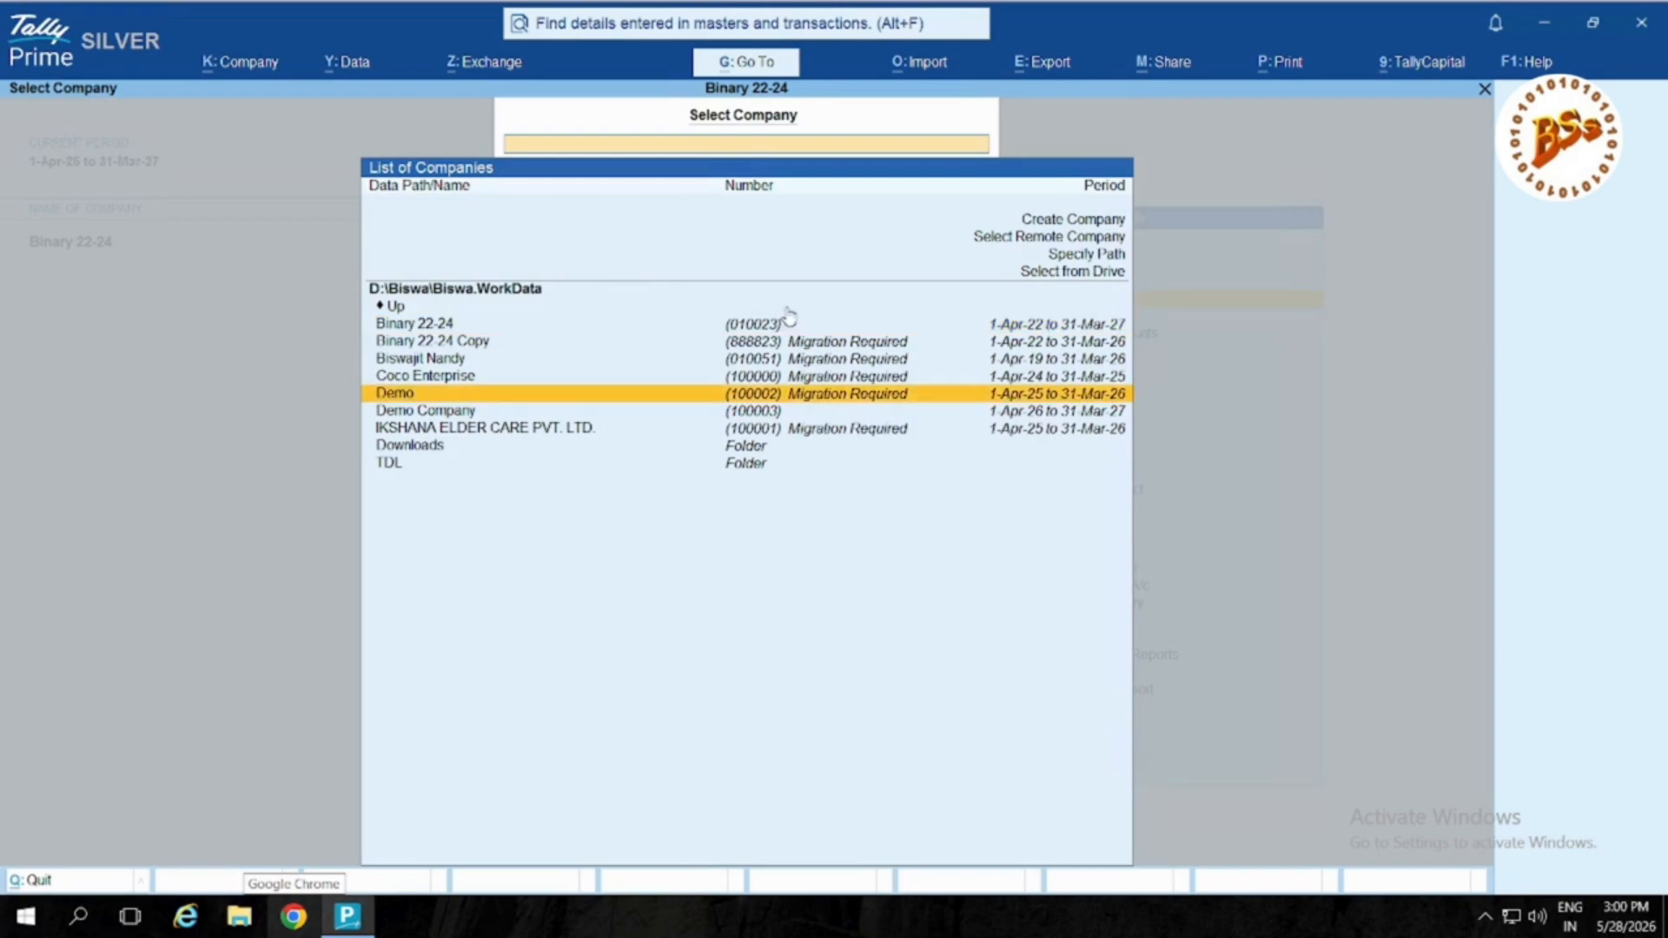
left_click(788, 329)
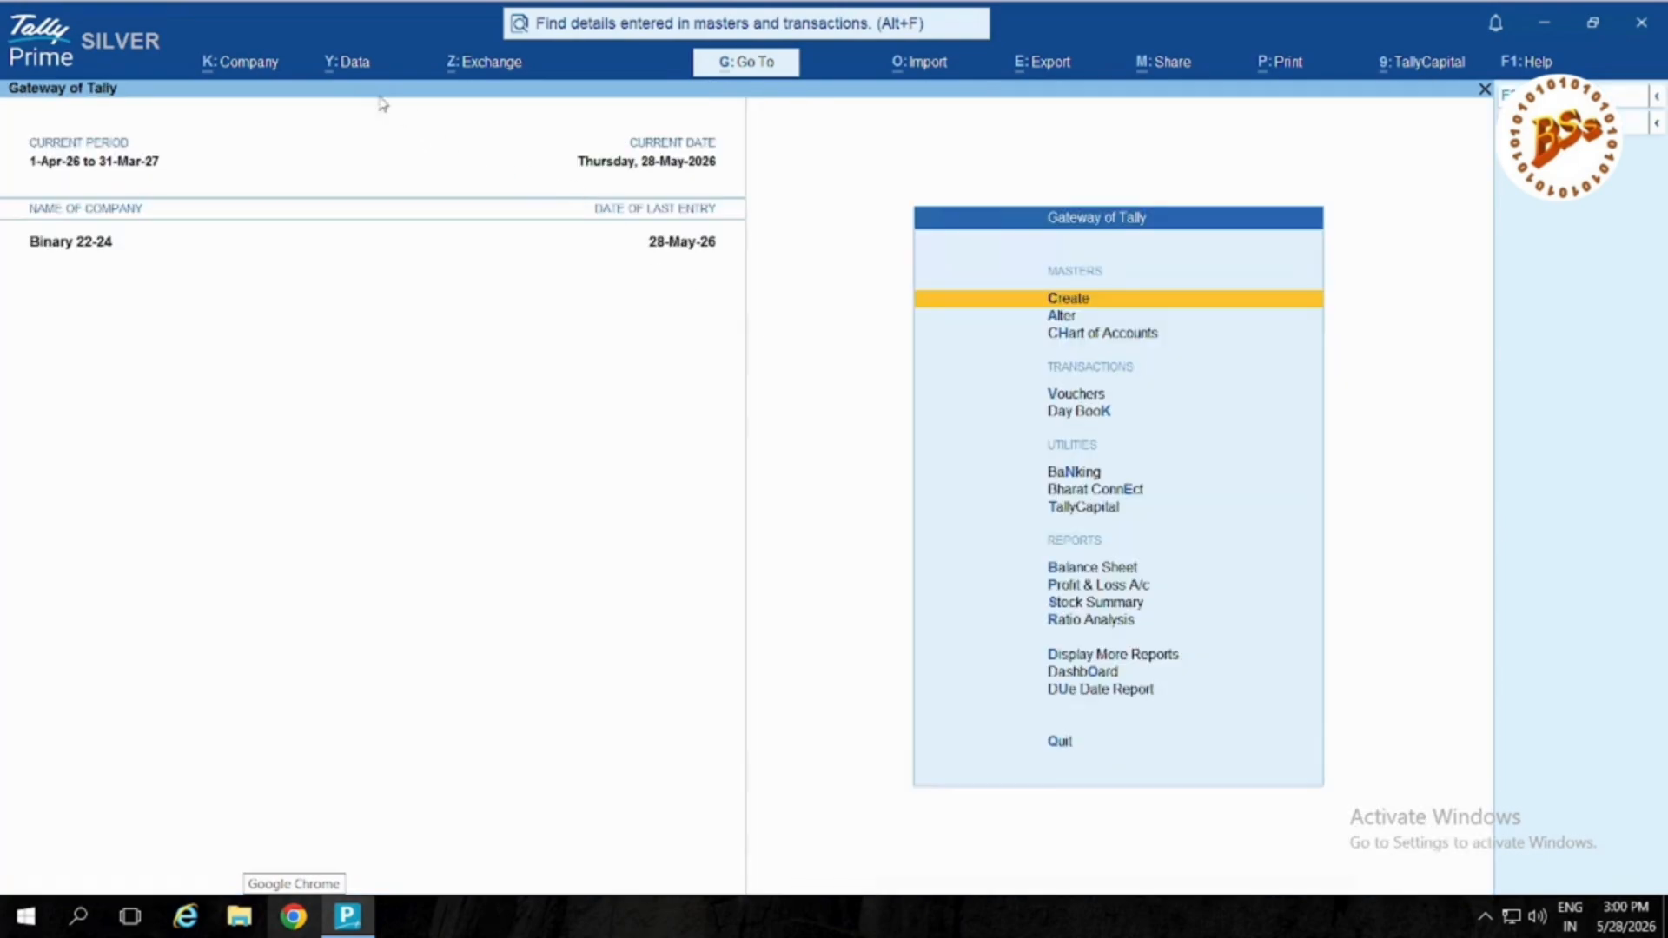
Step: Go to Data > Backup & Restore and choose Backup for company data
left_click(351, 66)
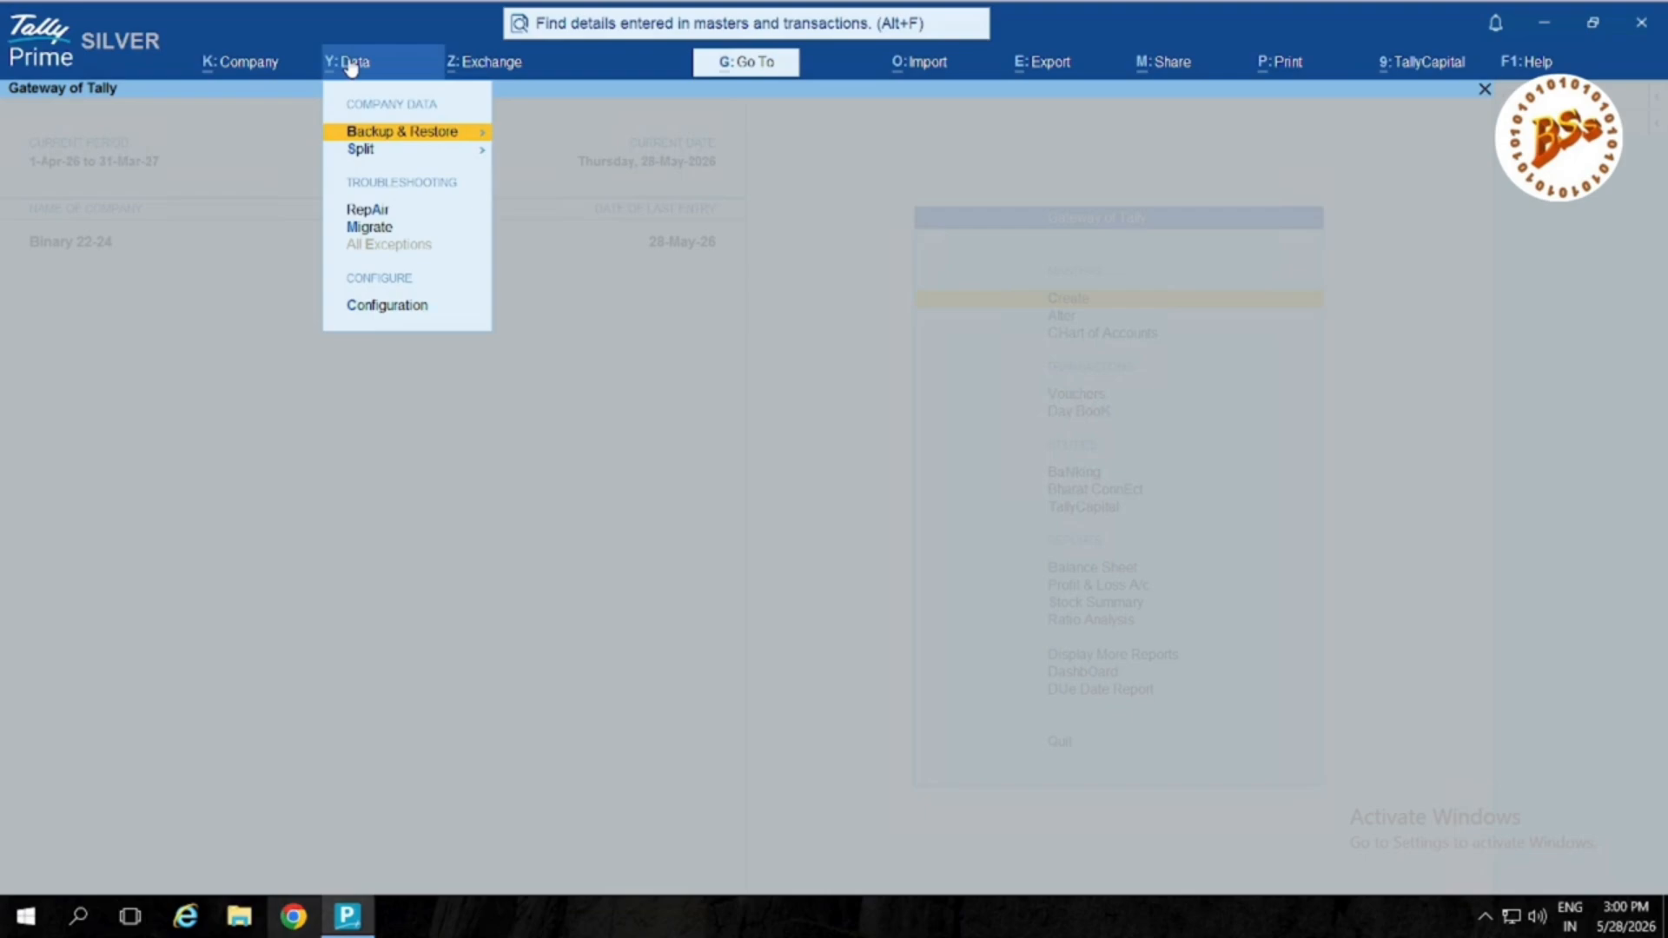
left_click(411, 139)
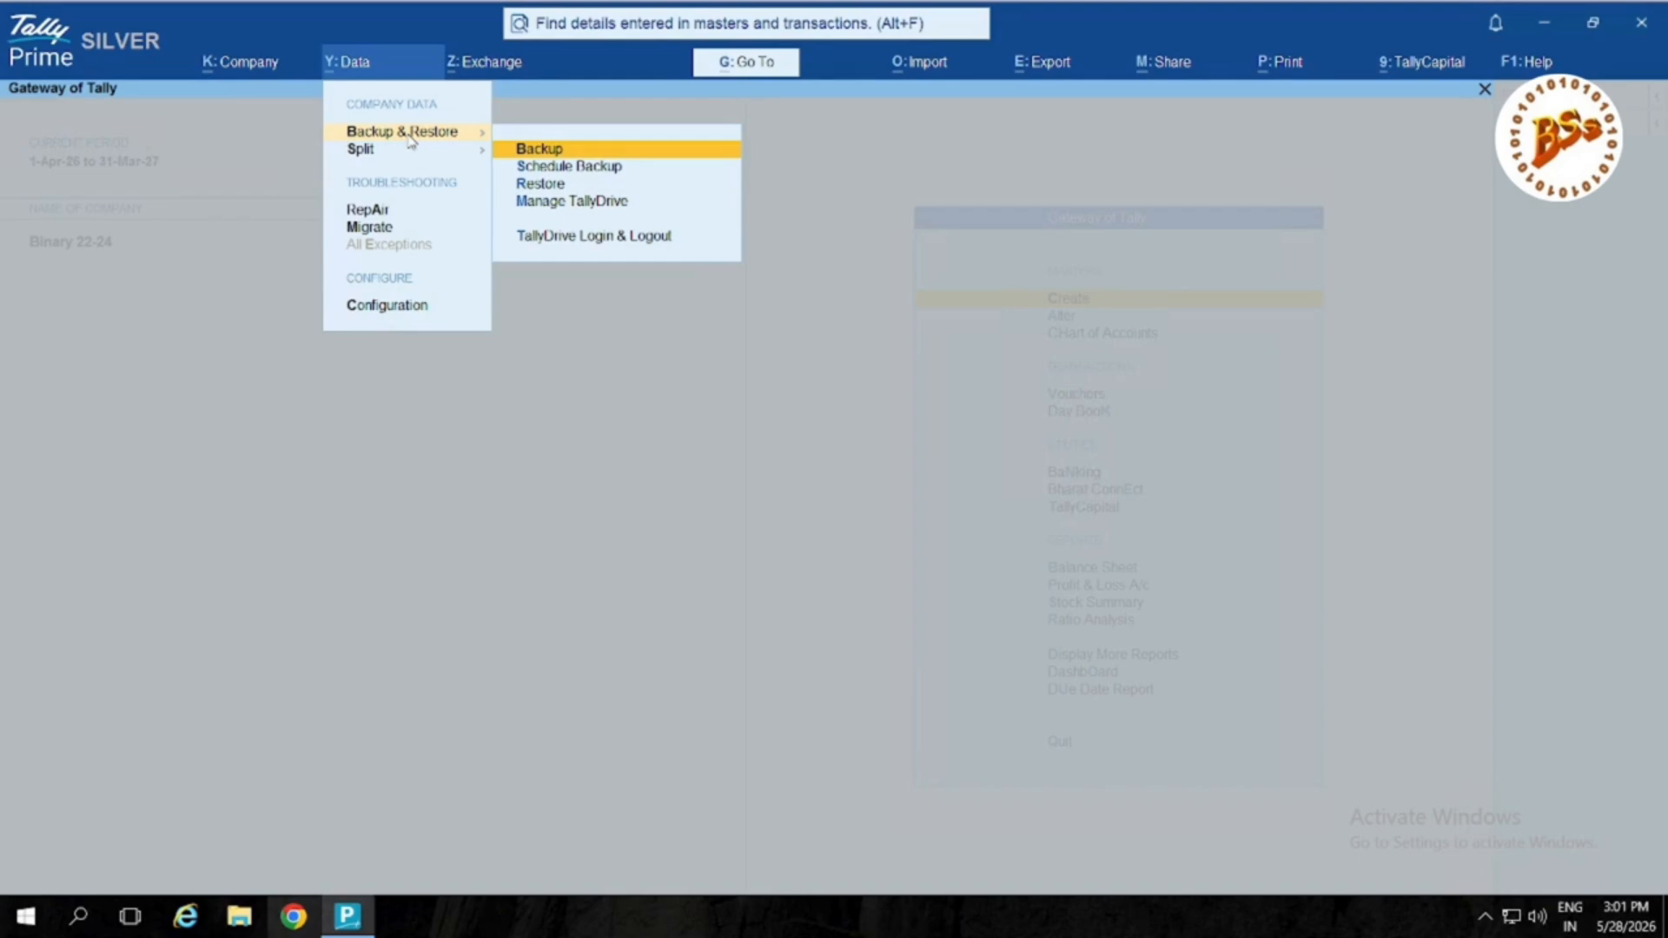
key("Return")
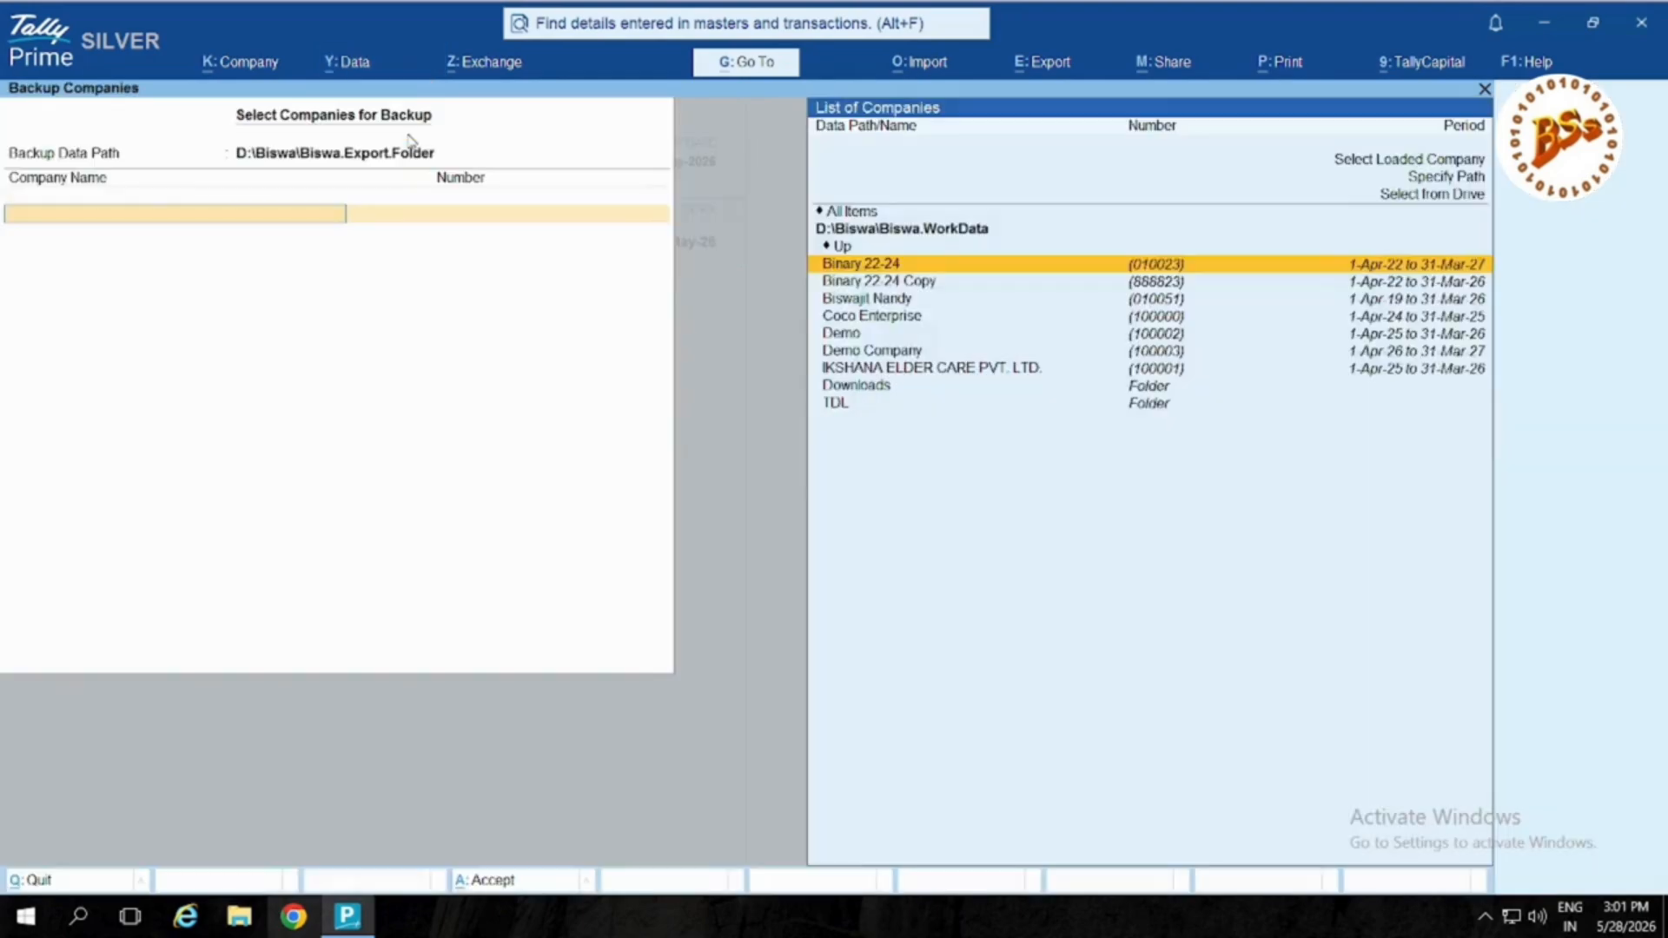
Step: Change the Backup Data Path to TallyDrive (Cloud Storage)
left_click(359, 154)
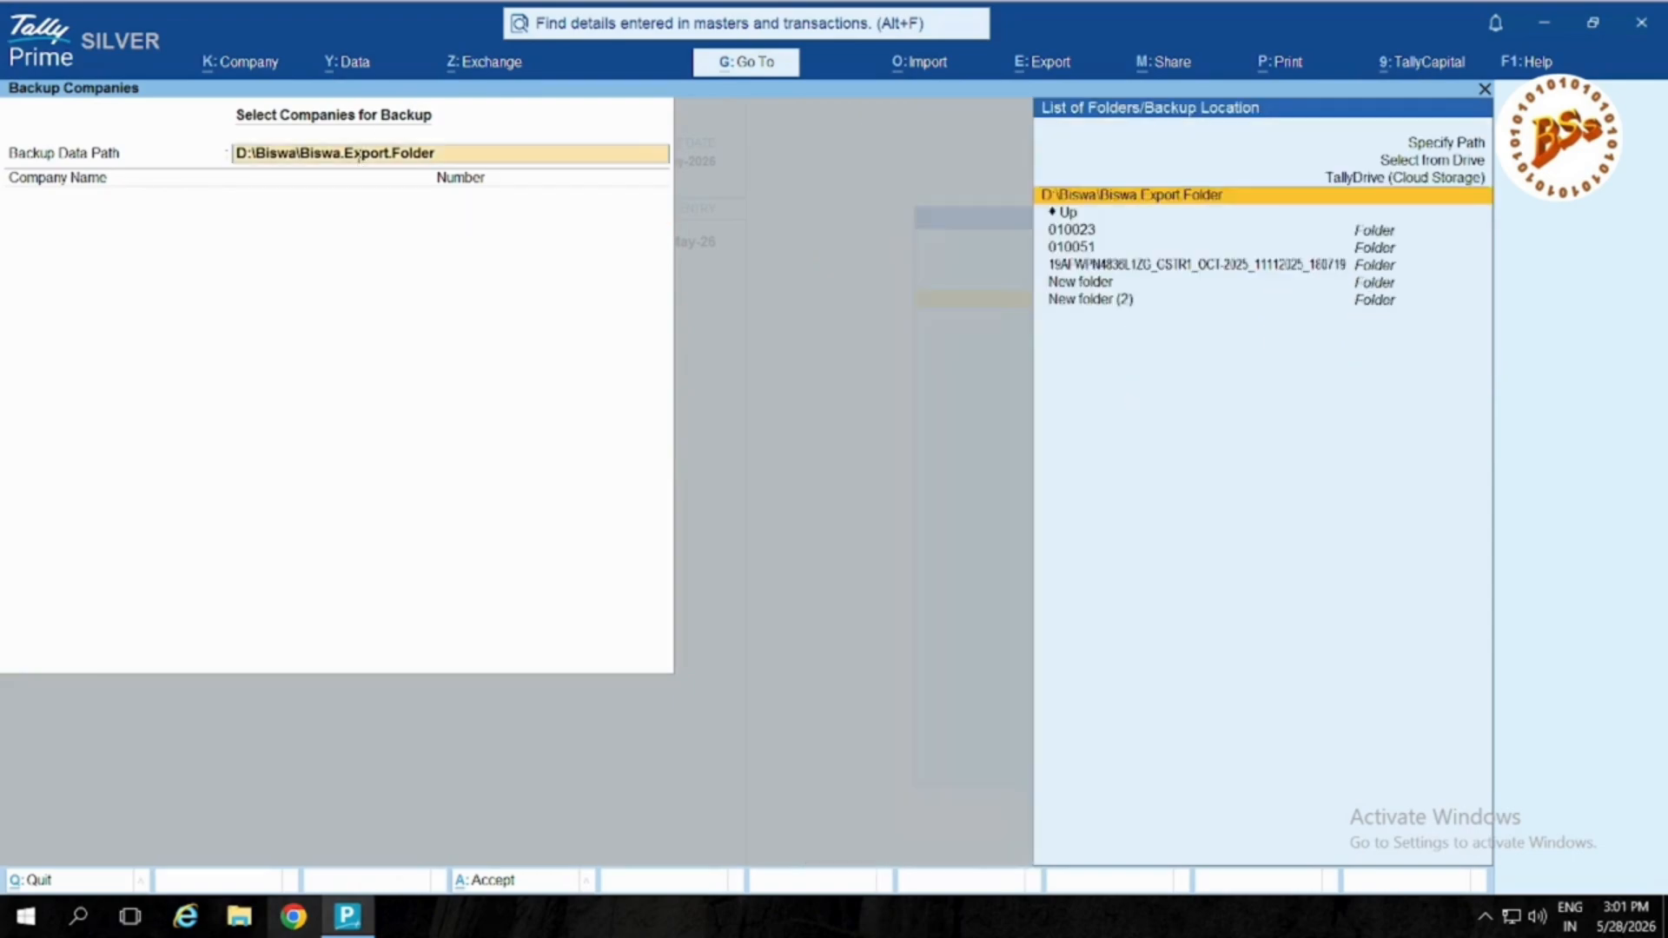
key("Up")
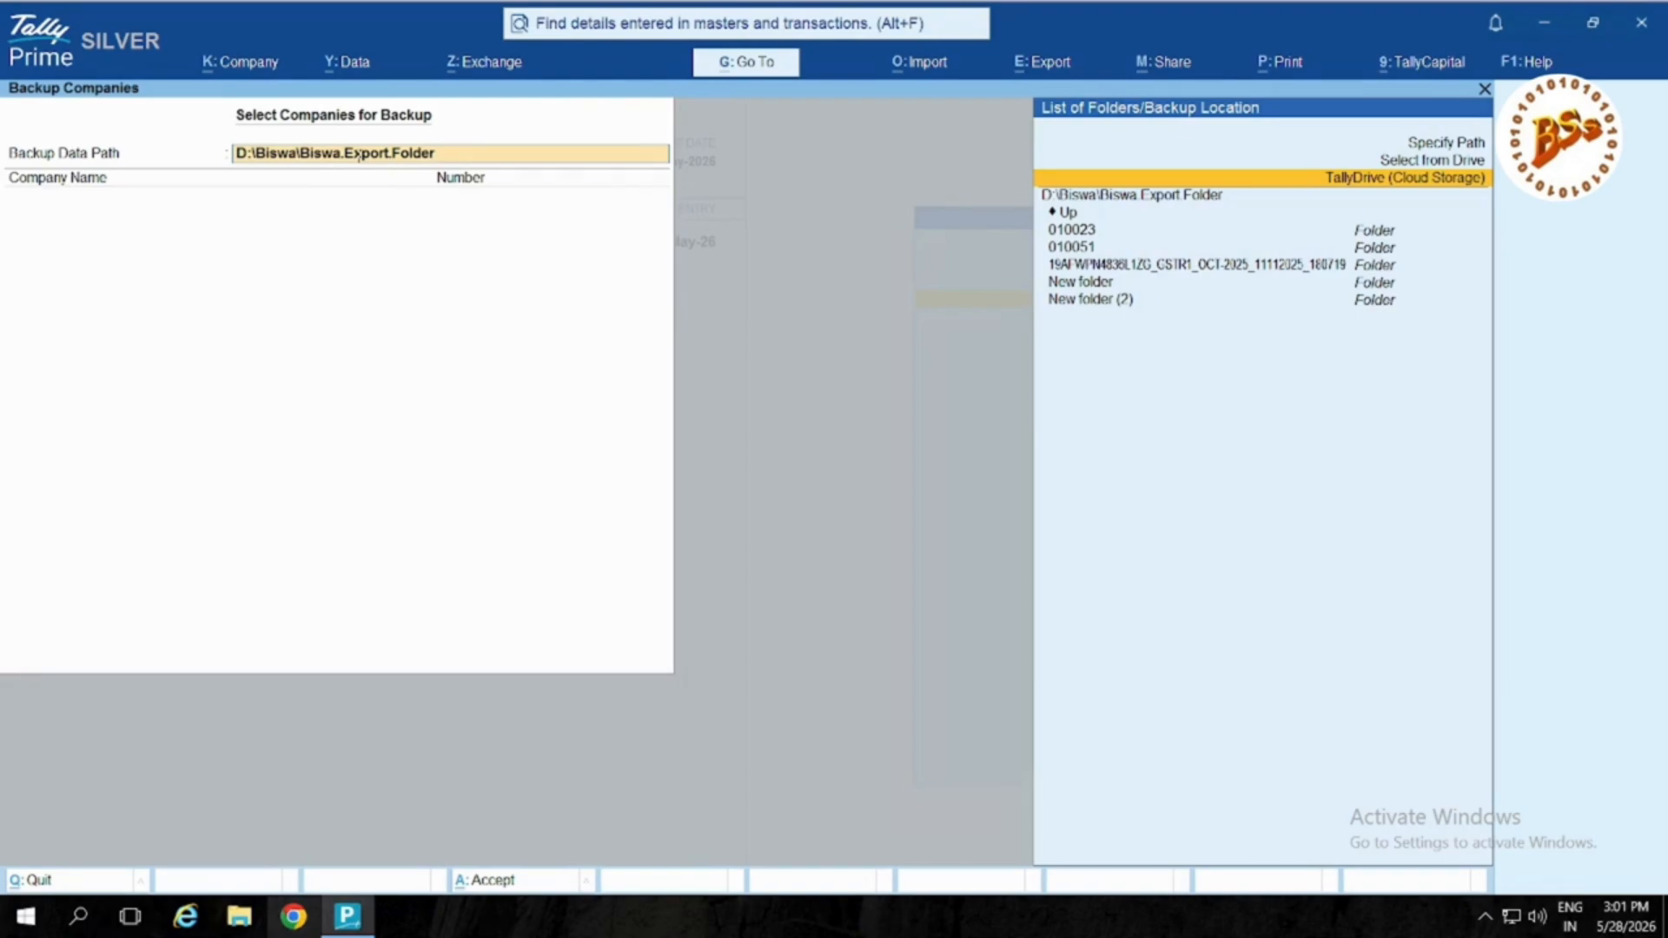
key("Return")
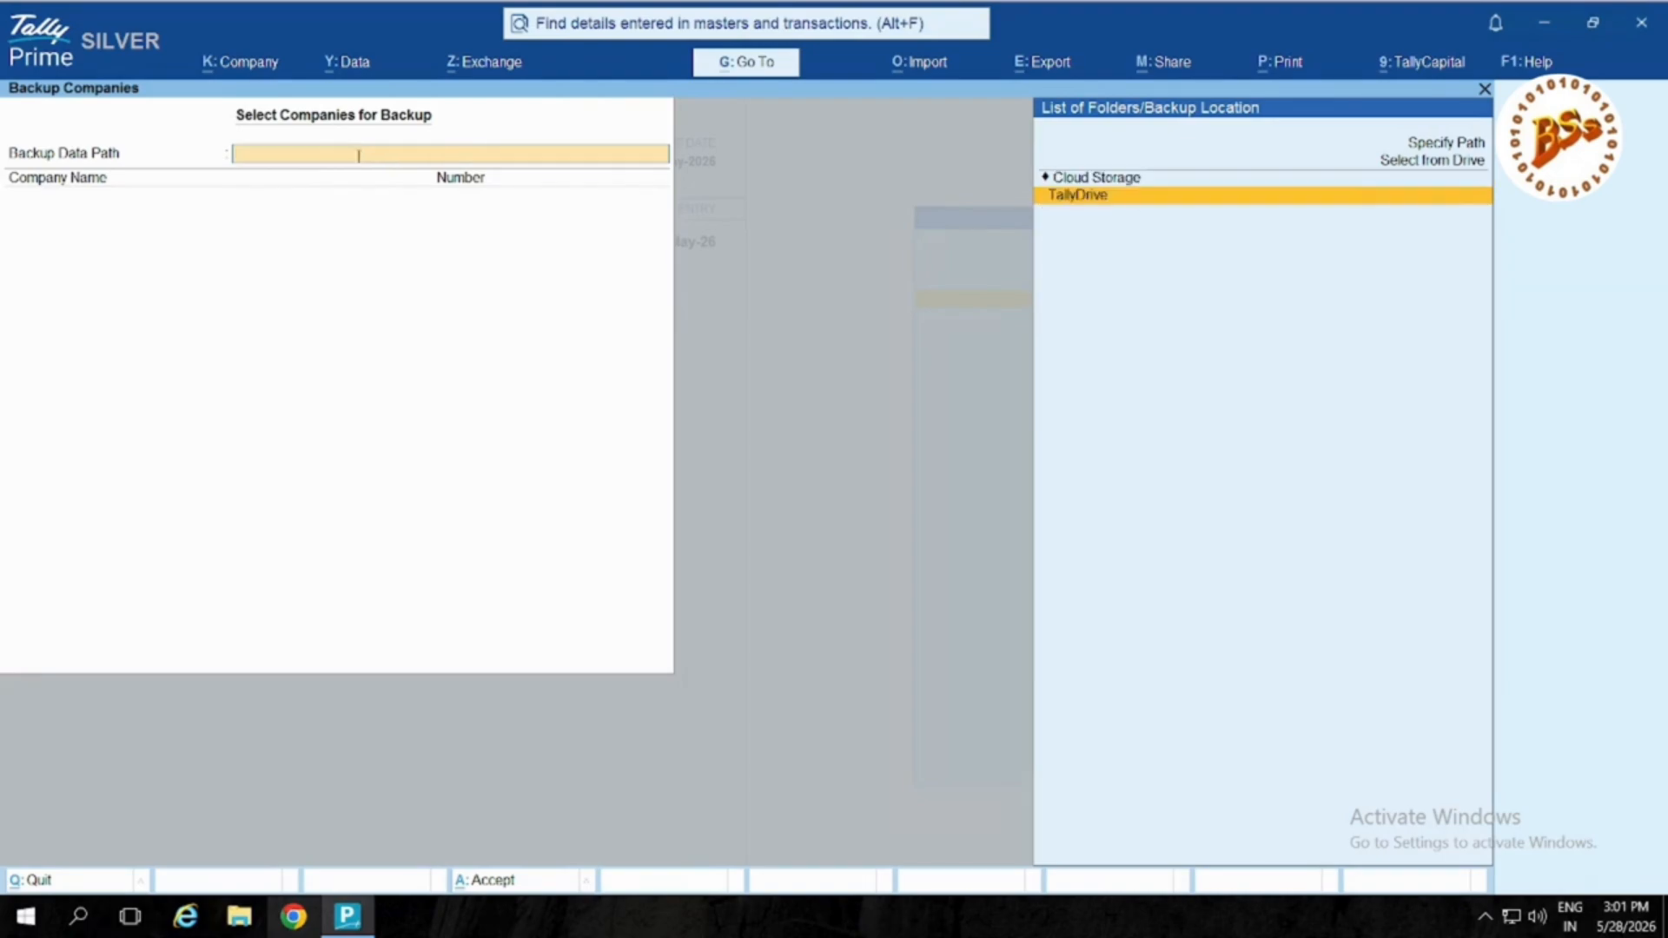
key("Return")
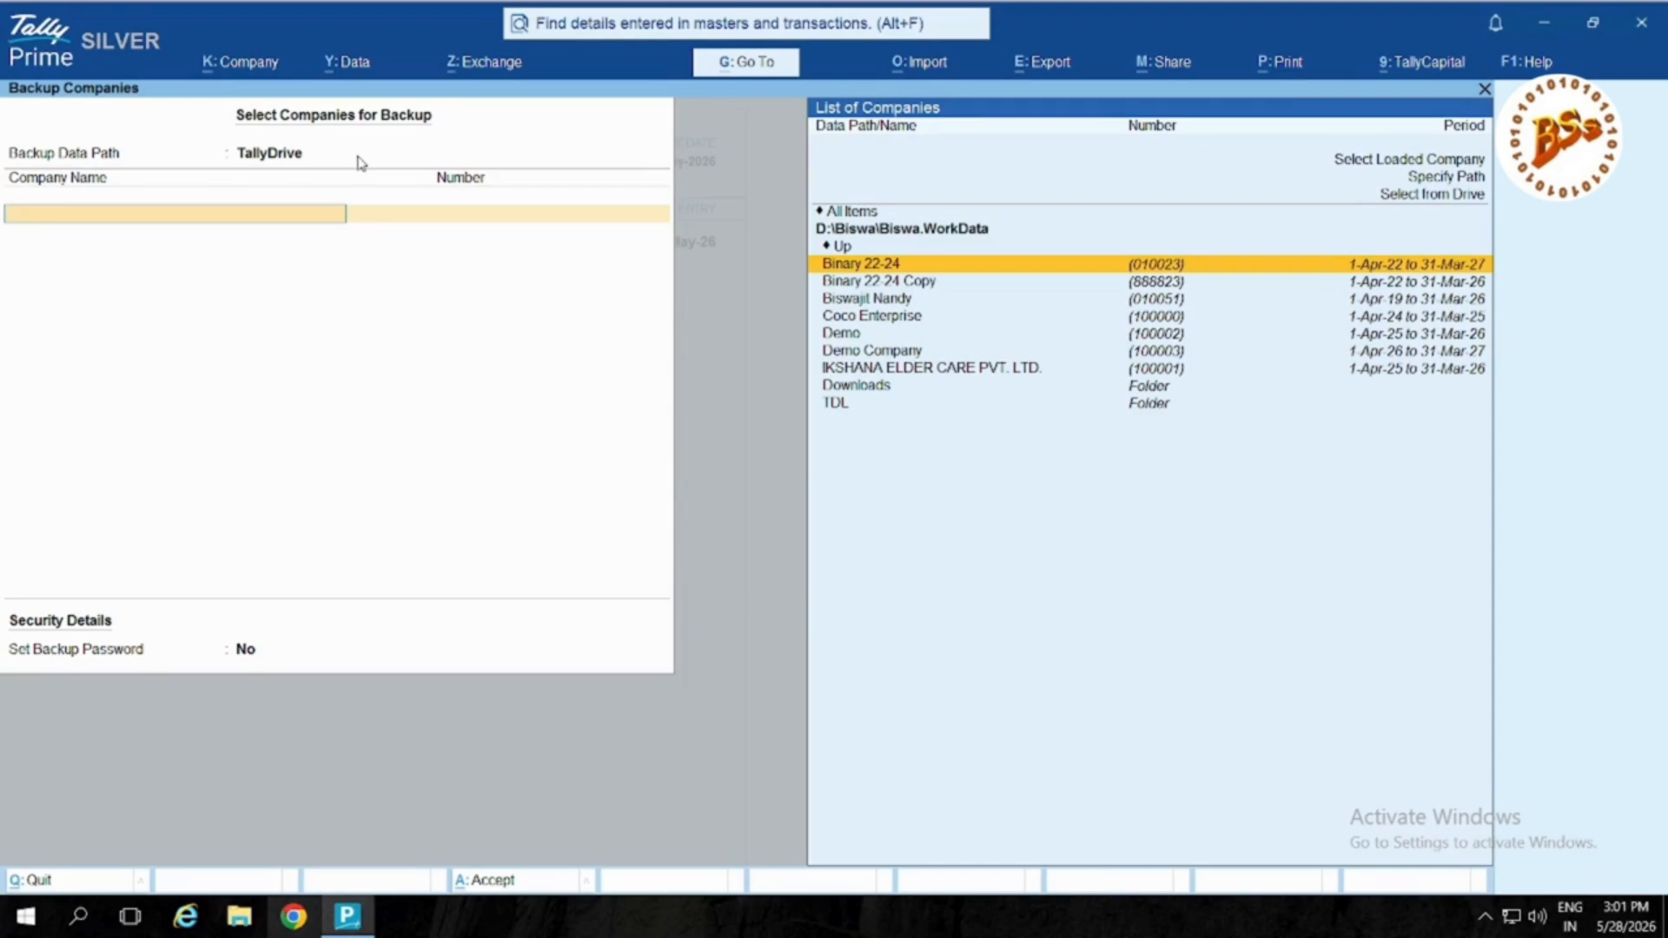
Step: Pick Demo Company, end the company list, and accept with Set Backup Password left at No
key("Down")
key("Down")
key("Down")
key("Down")
key("Down")
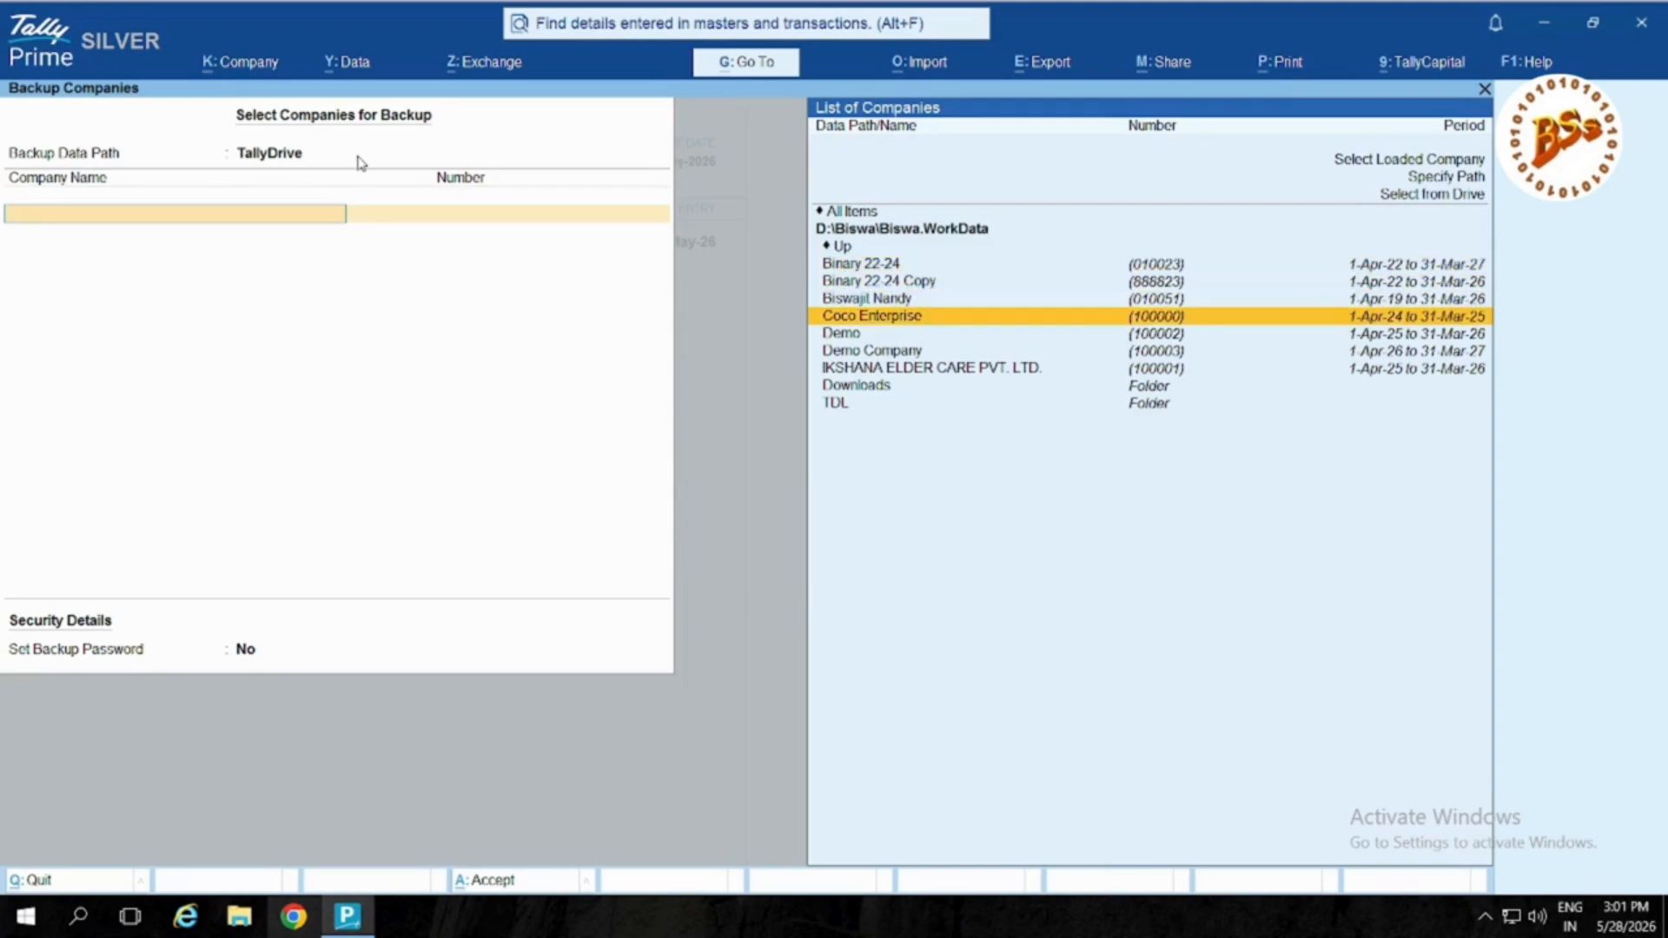
key("Return")
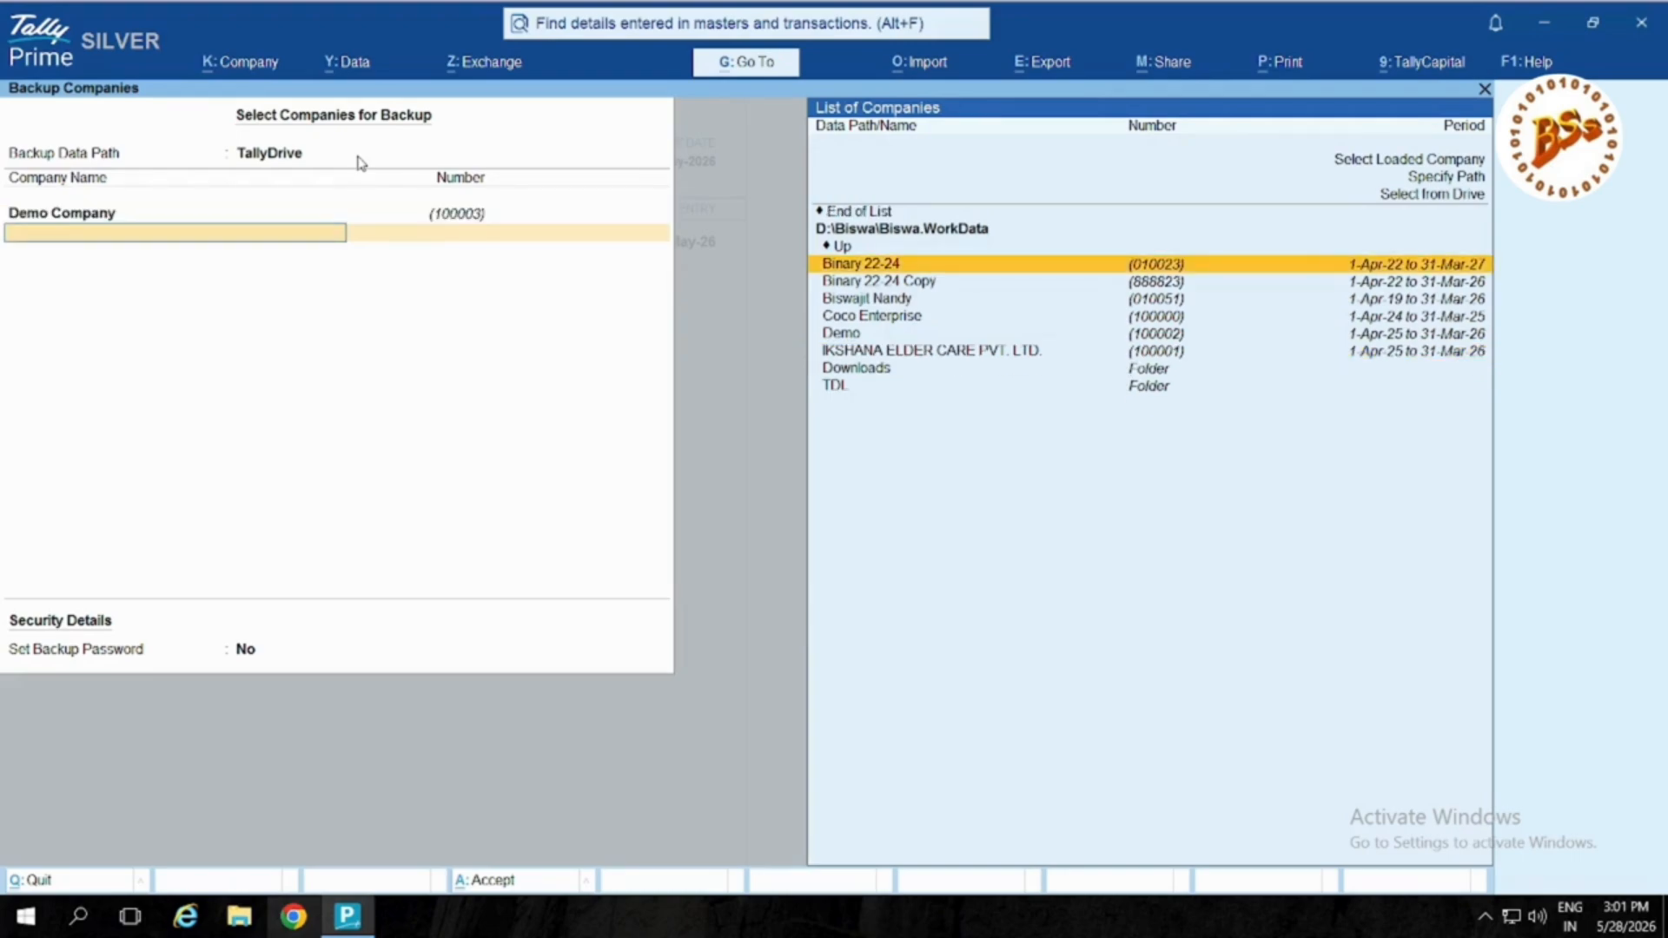
key("Up")
key("Up")
key("Up")
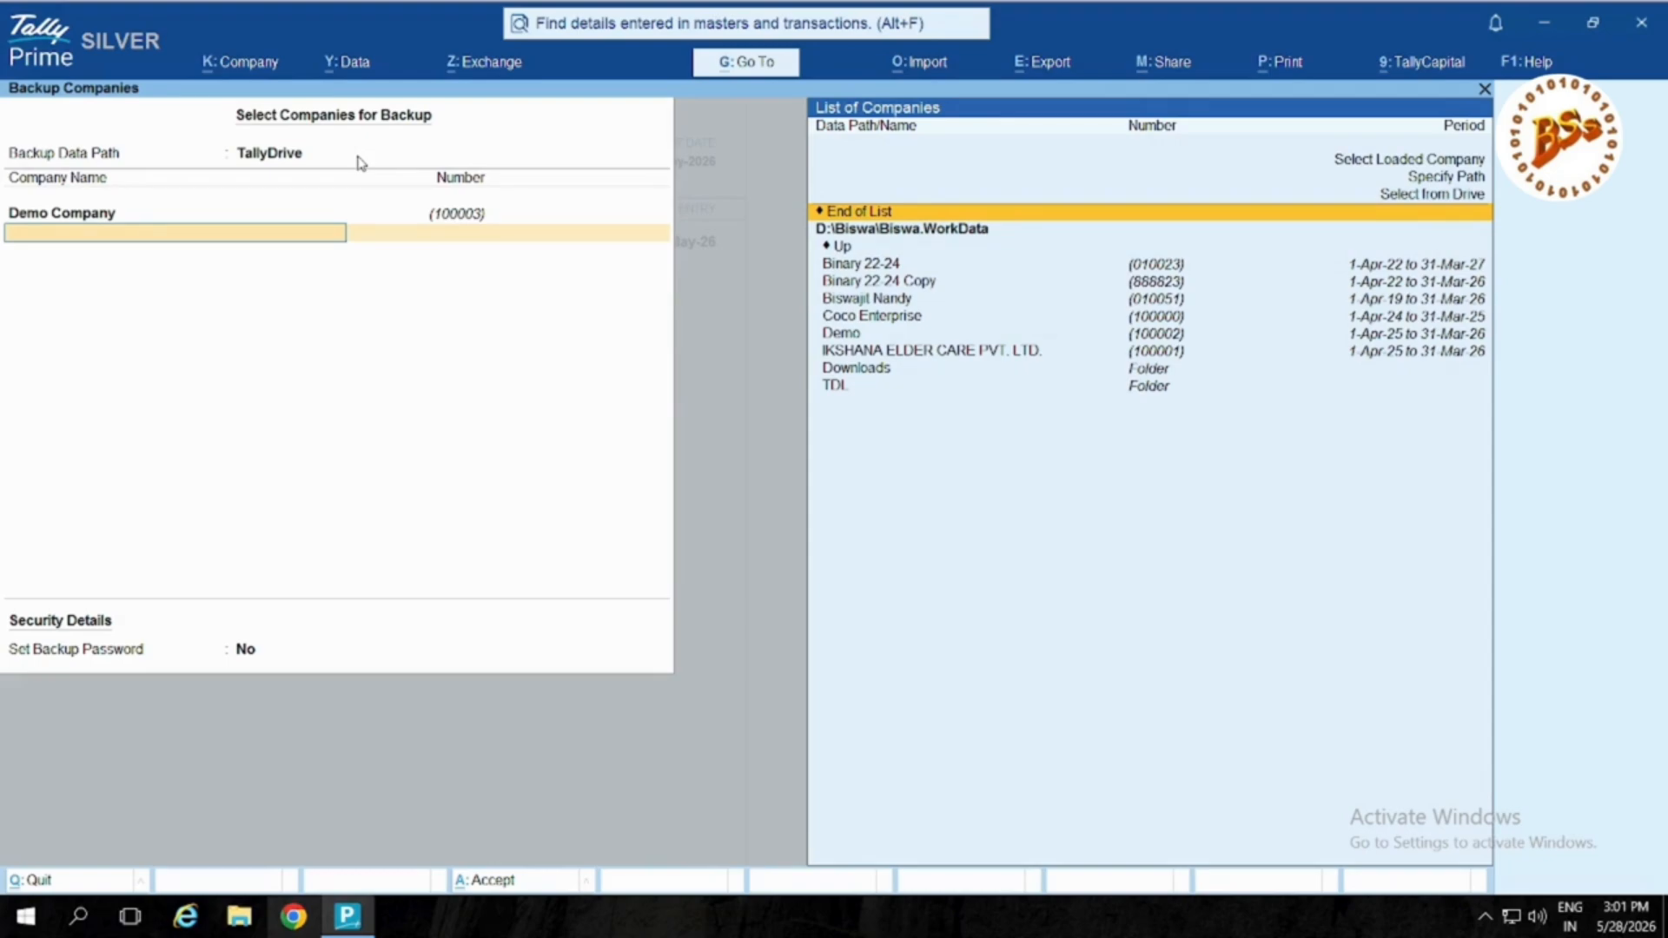
key("Return")
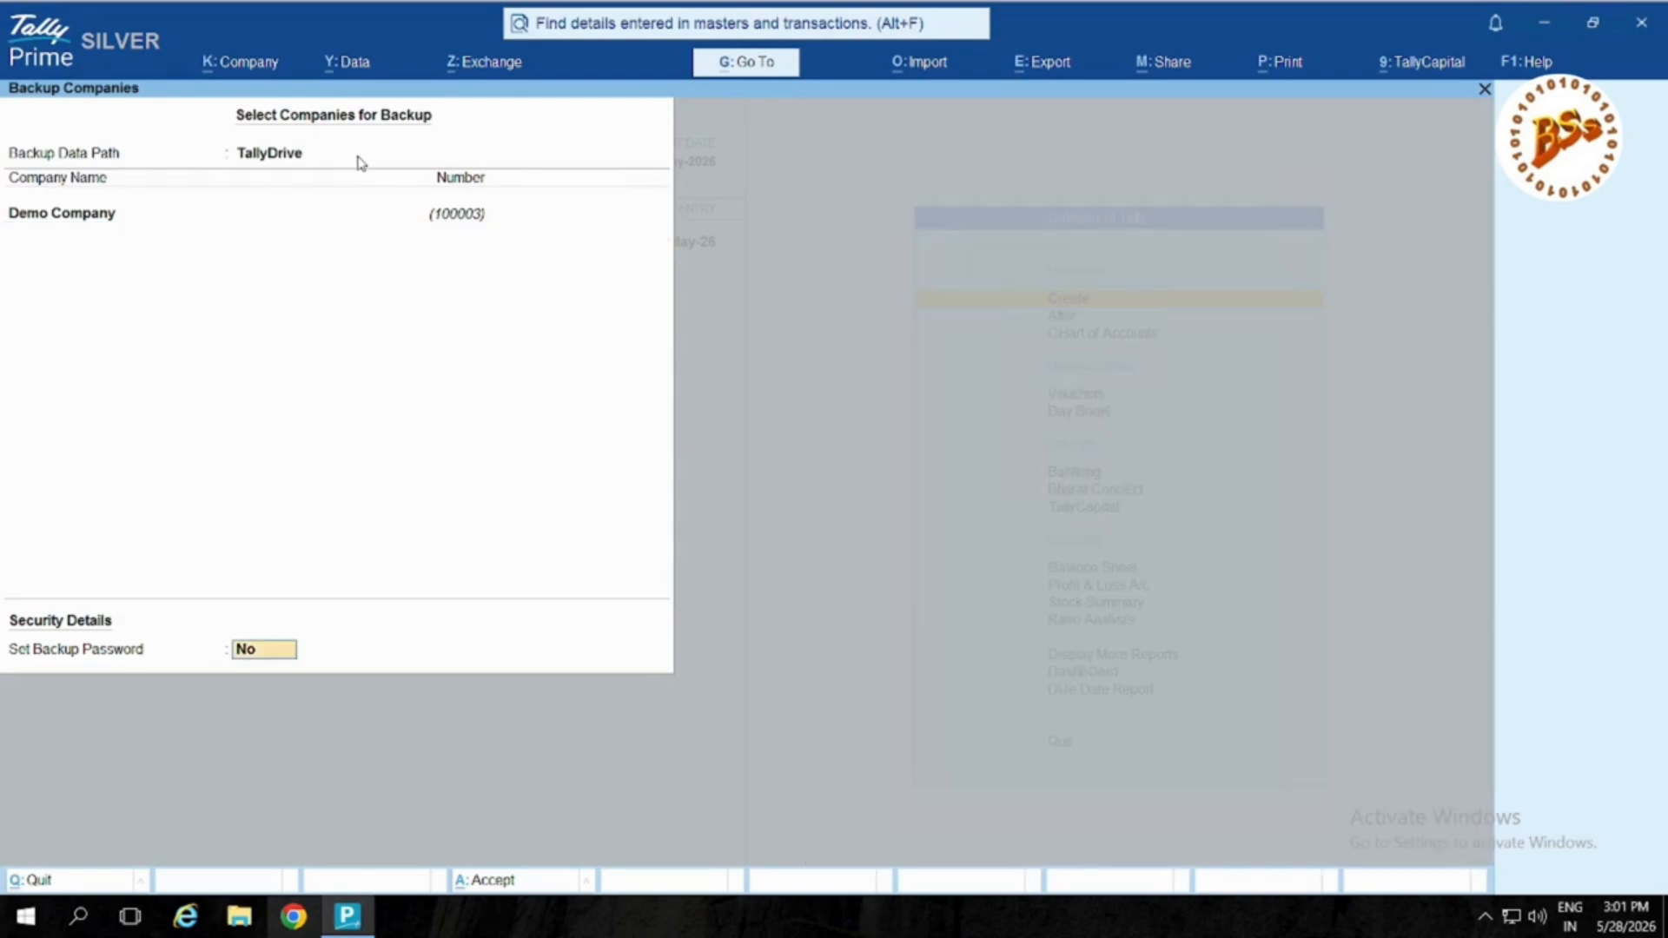
key("Return")
key("Return")
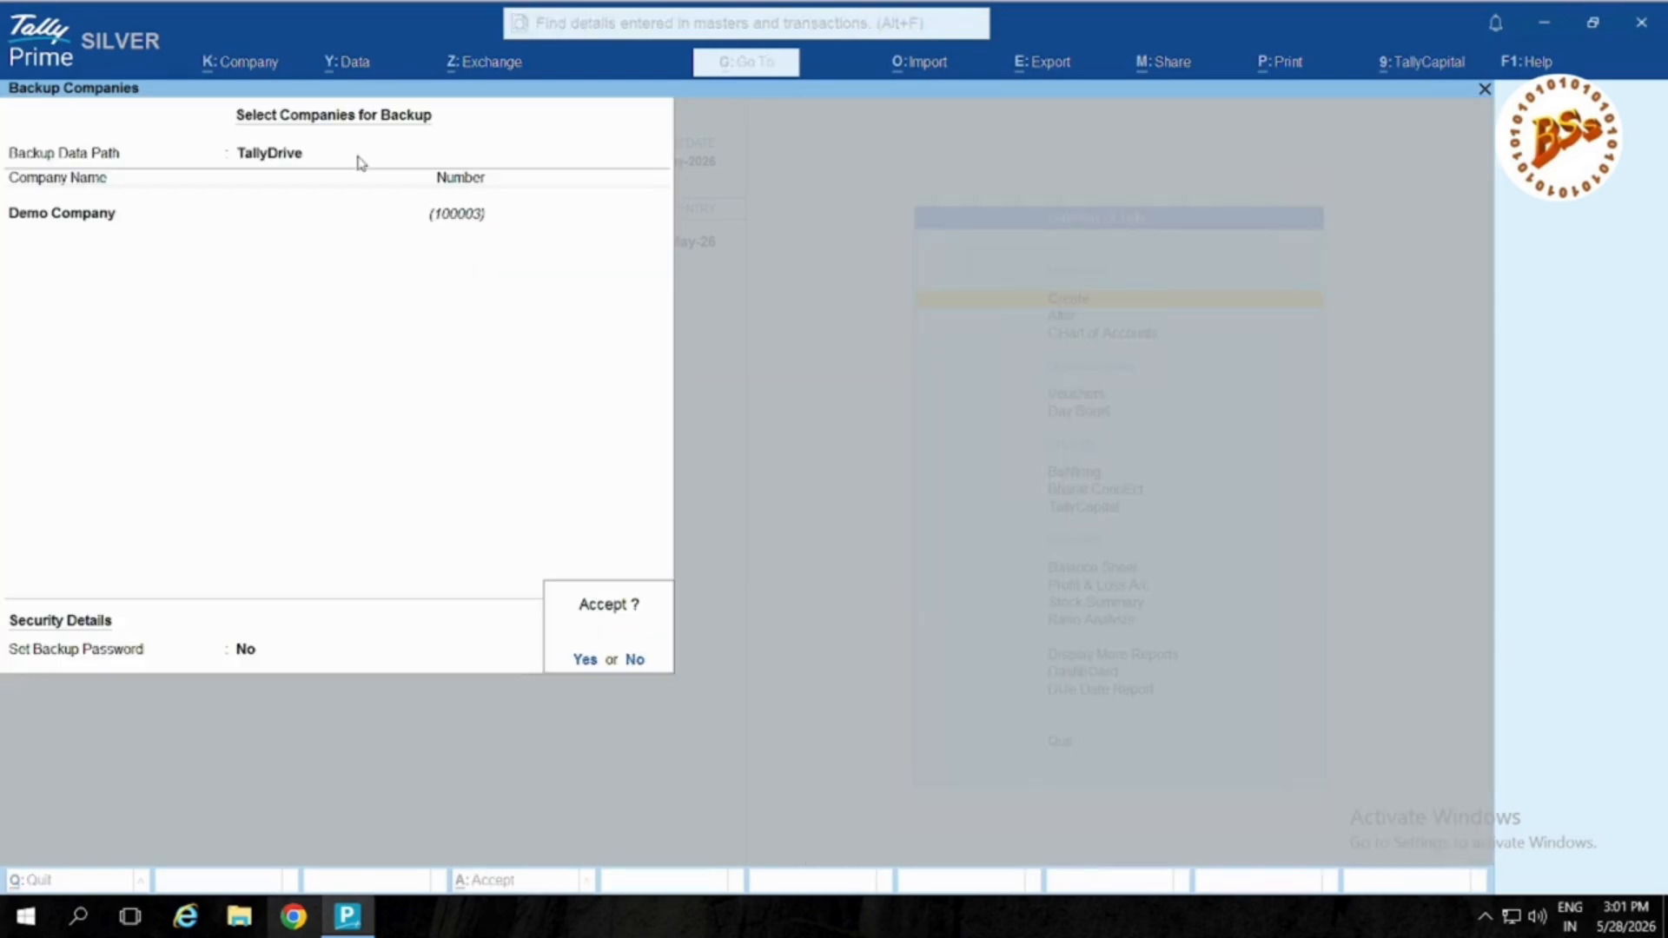
key("Return")
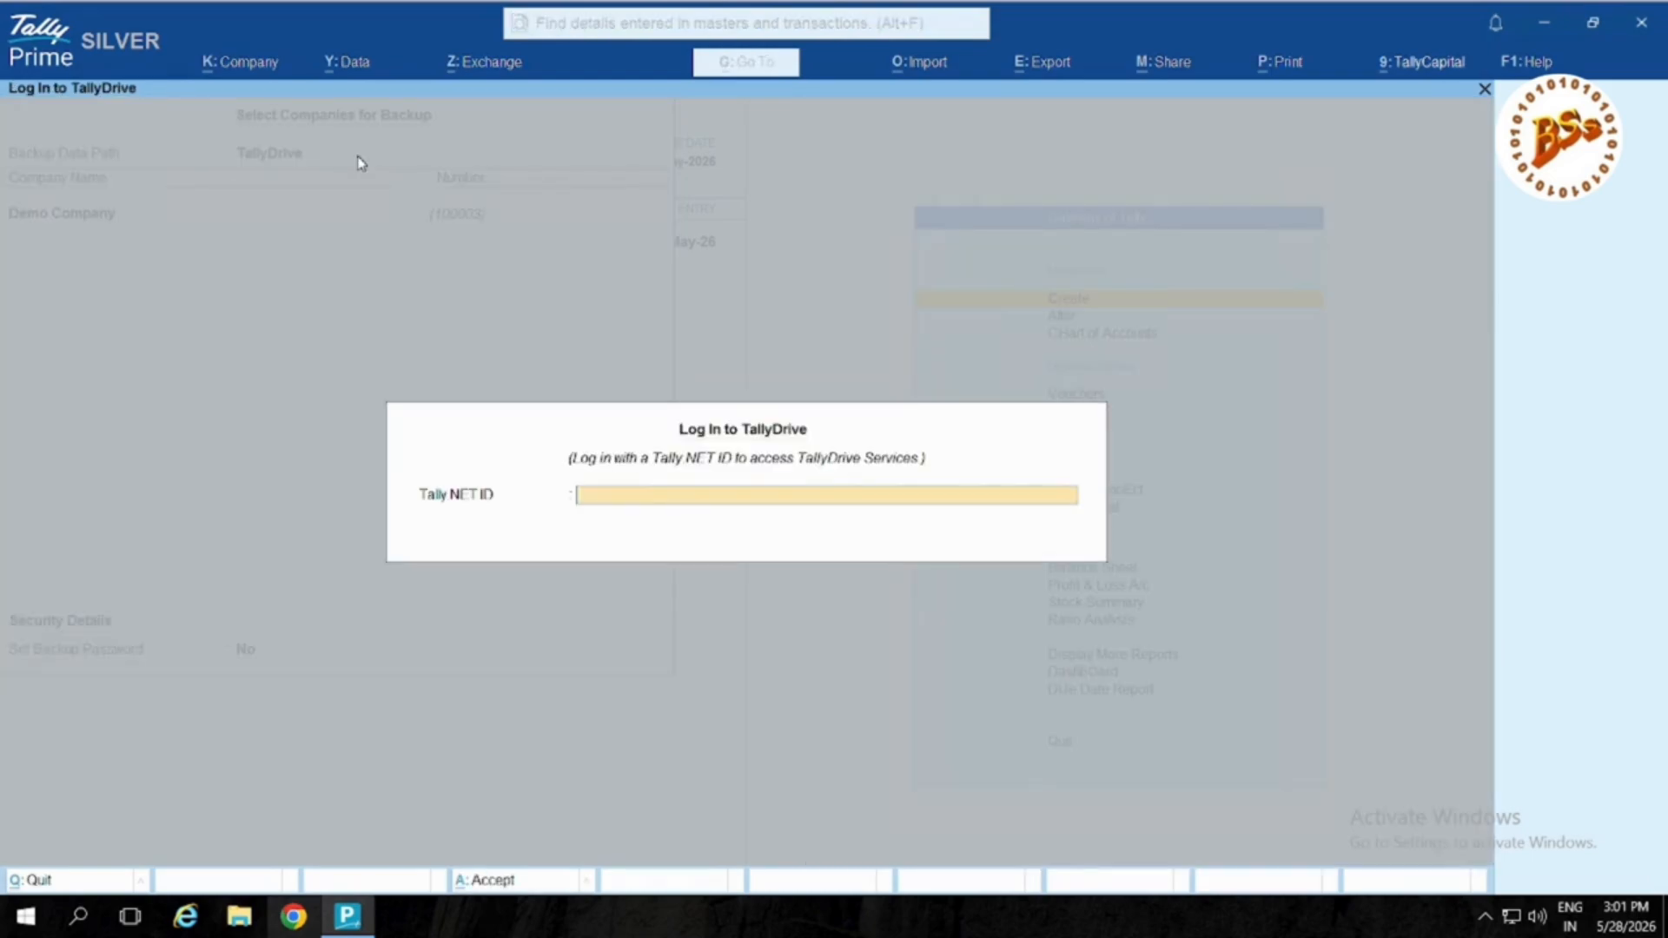
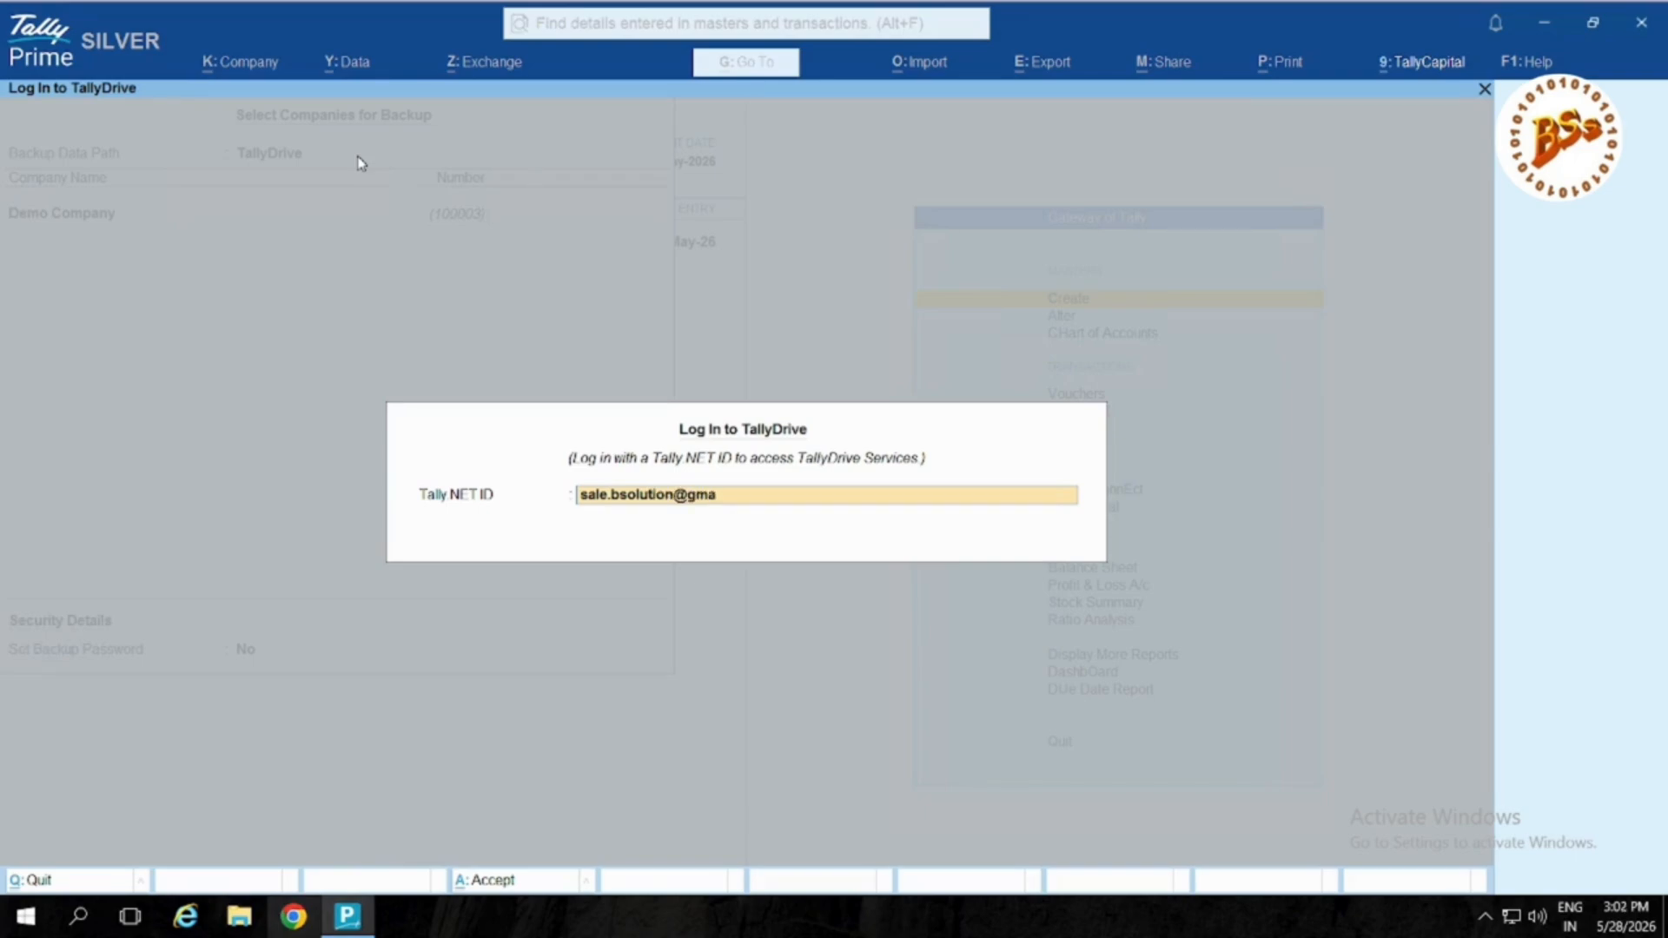
Step: Log in to TallyDrive with the Tally.NET ID and password to run the backup
key("Return")
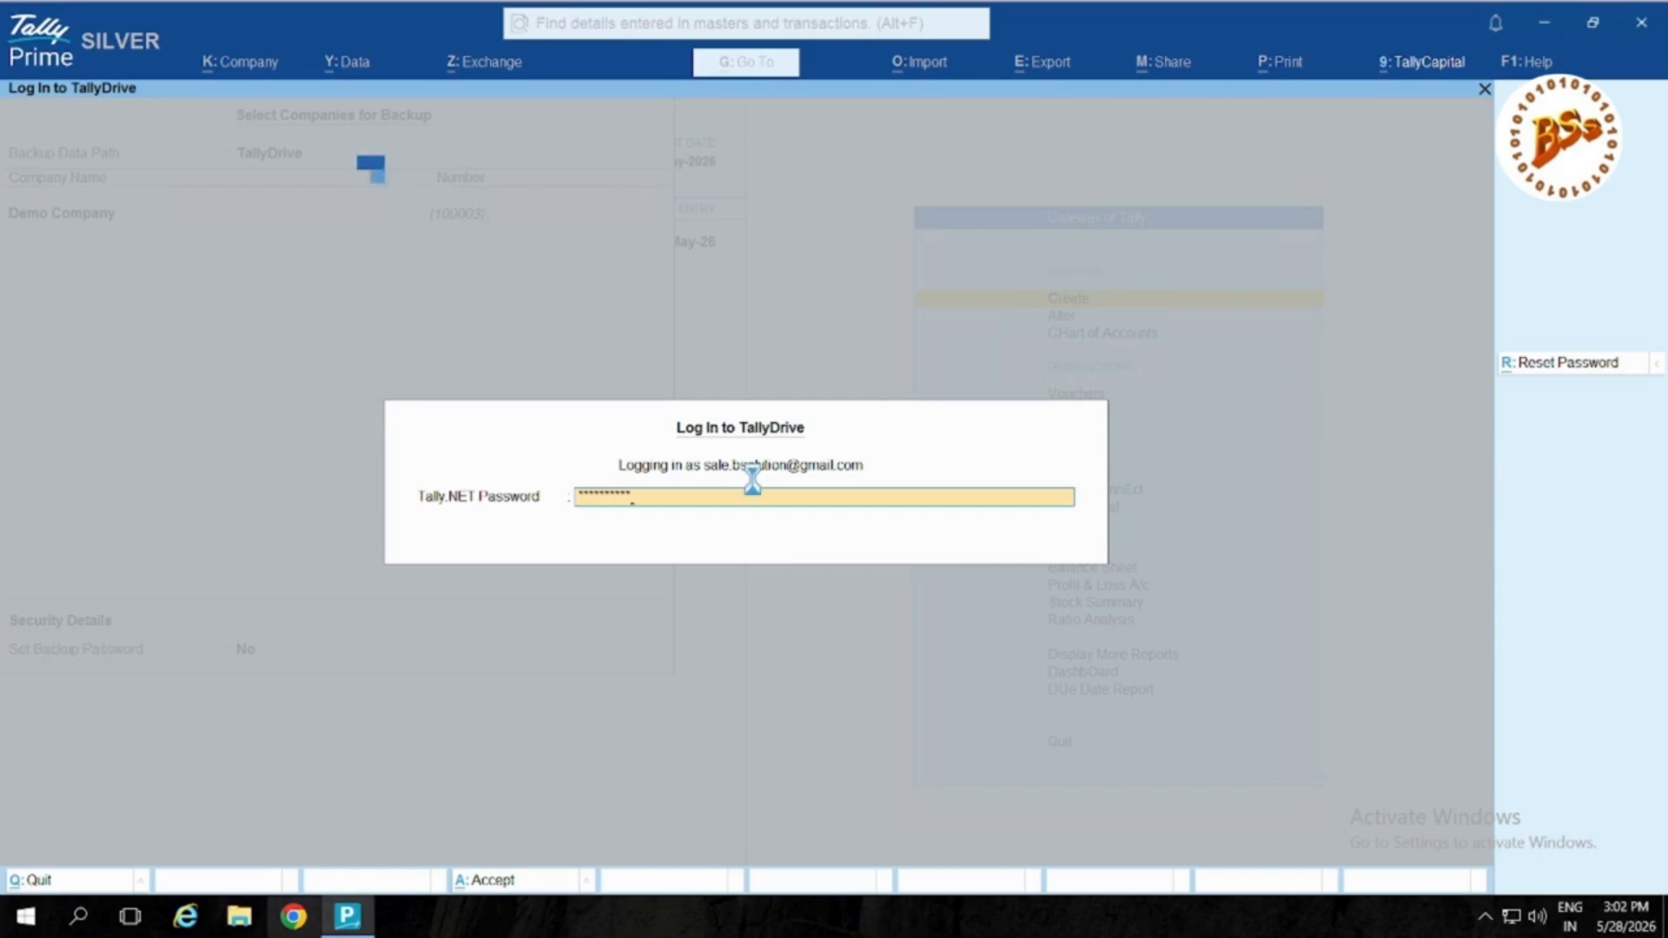
key("Return")
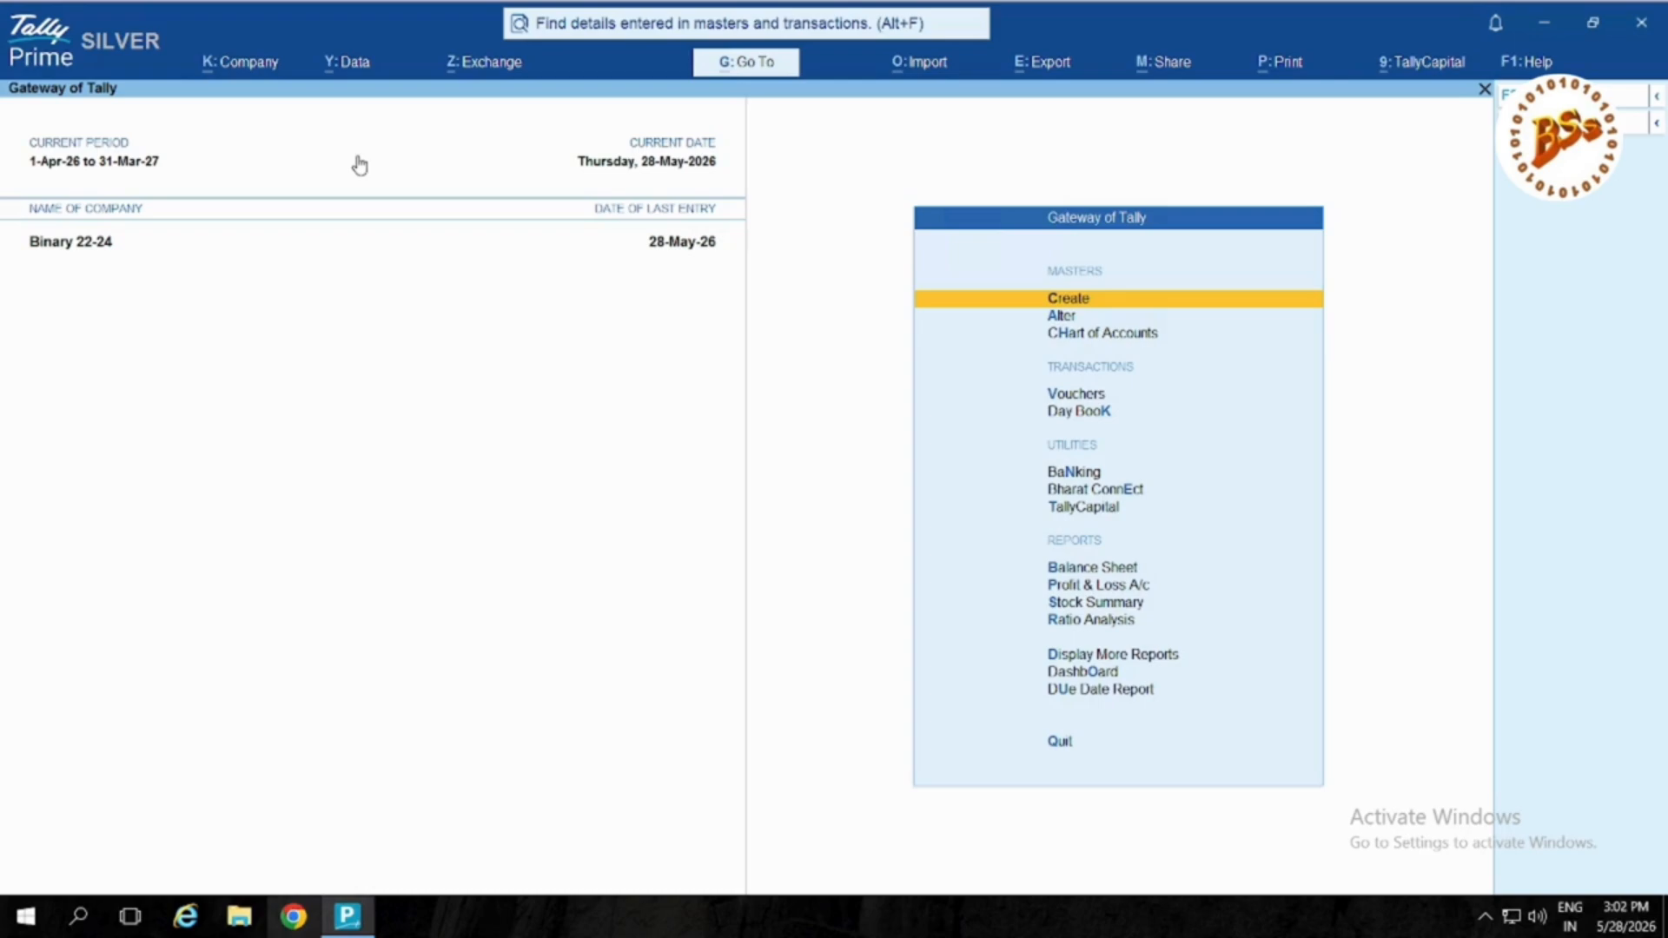
left_click(352, 68)
key("Return")
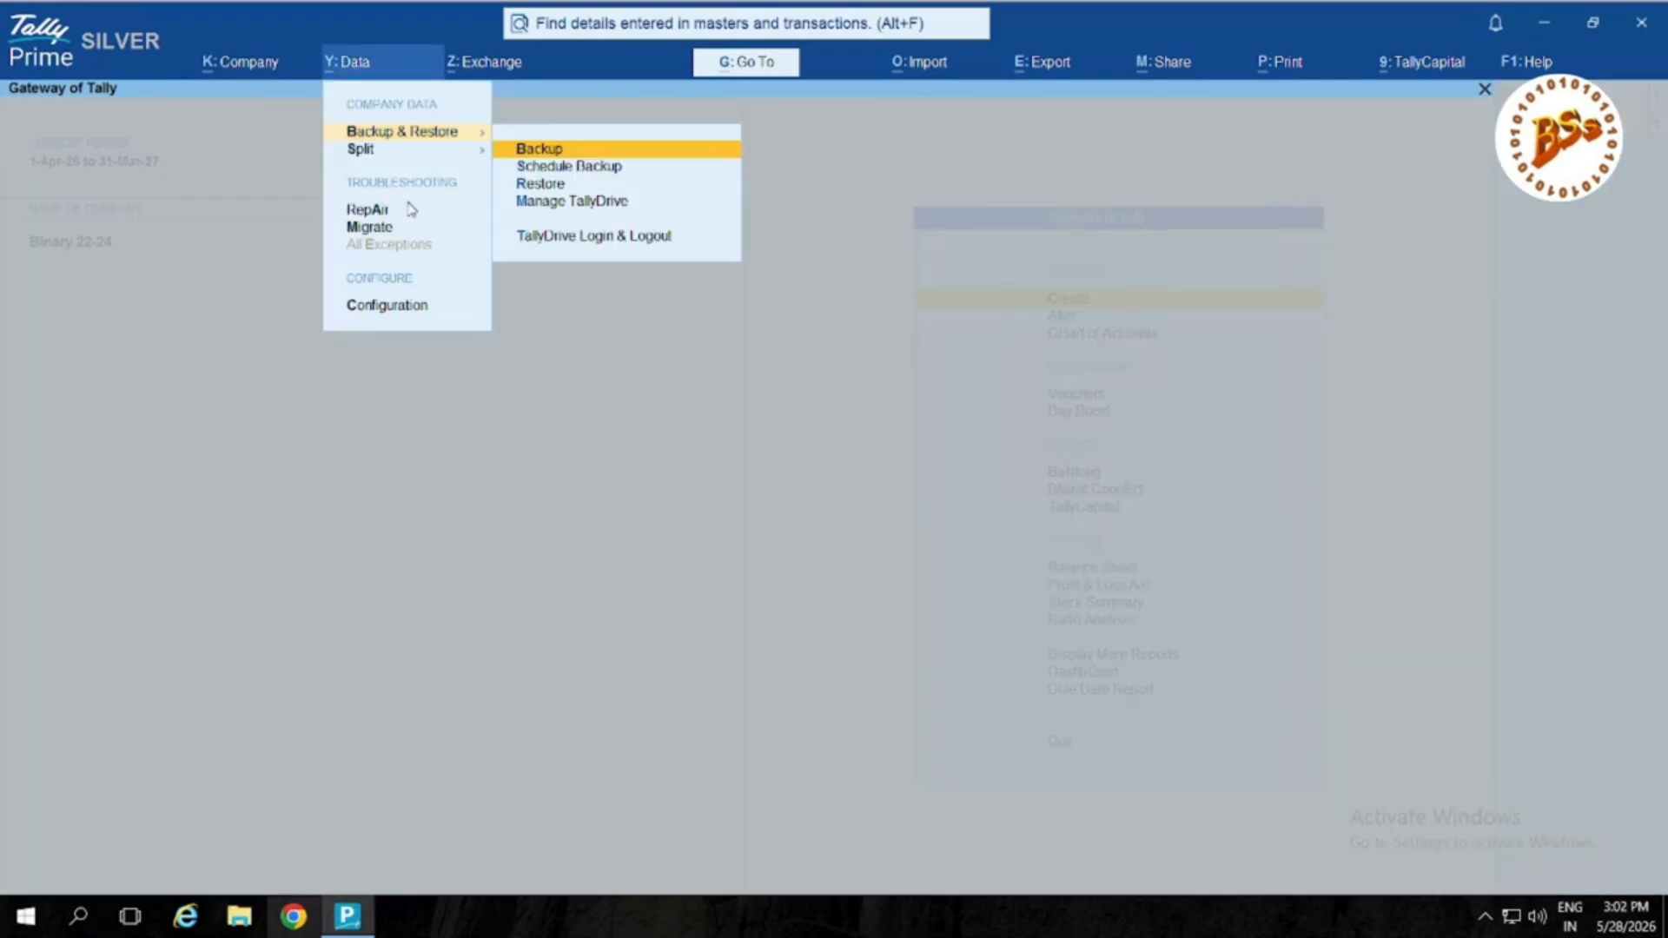
key("Escape")
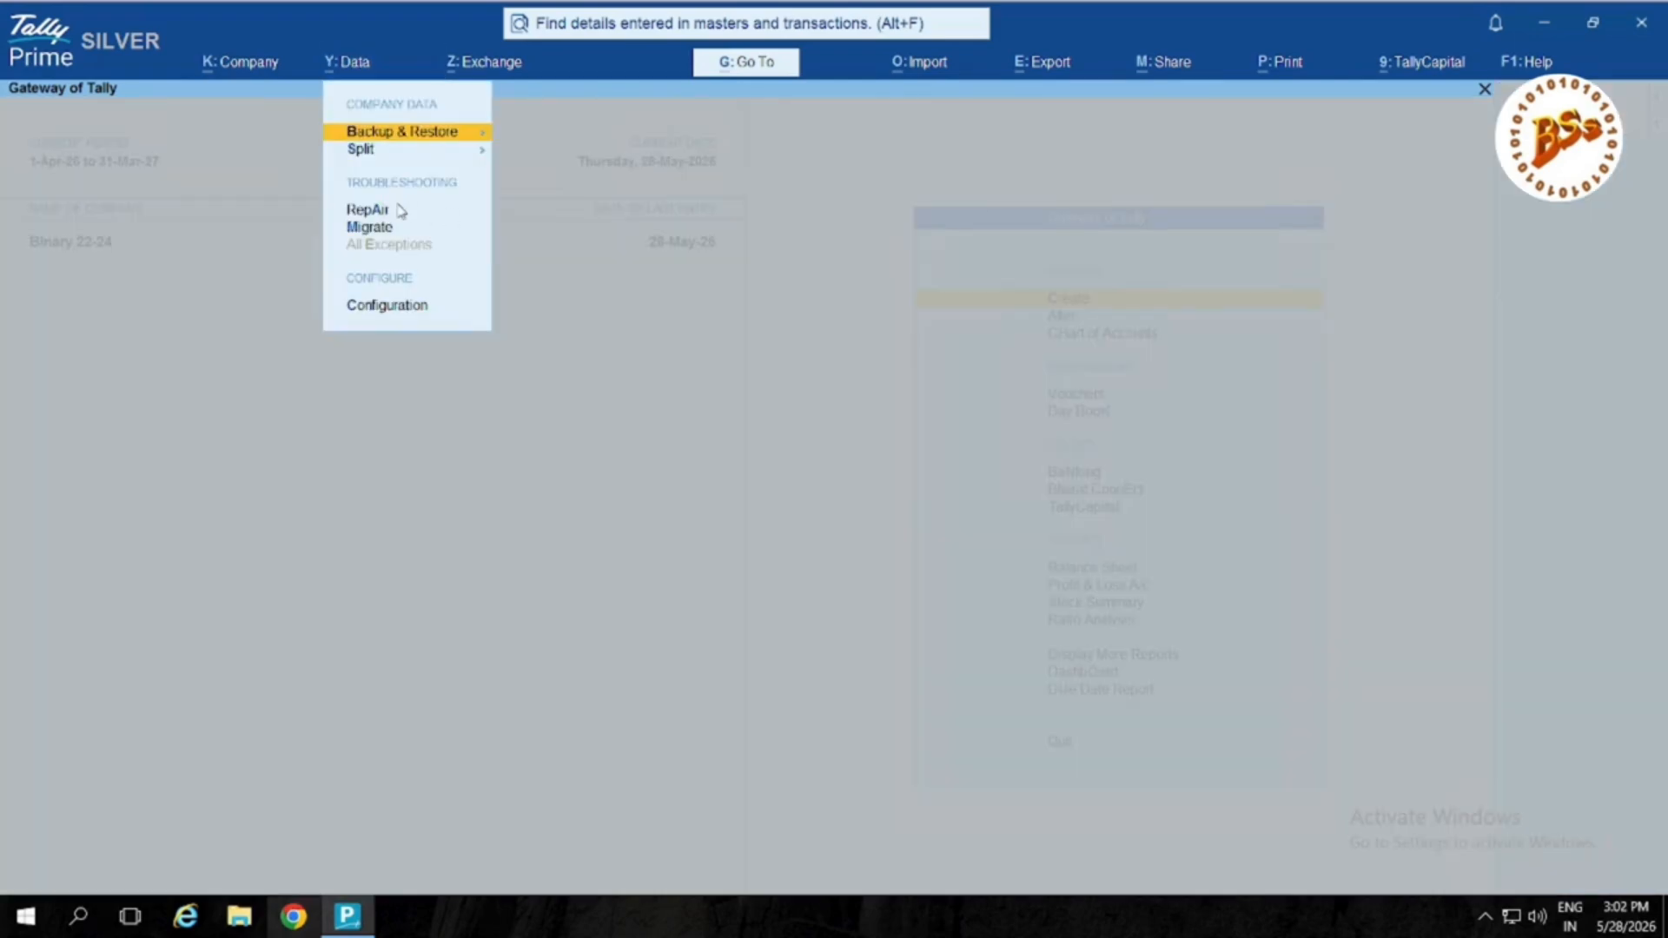
left_click(437, 150)
key("Escape")
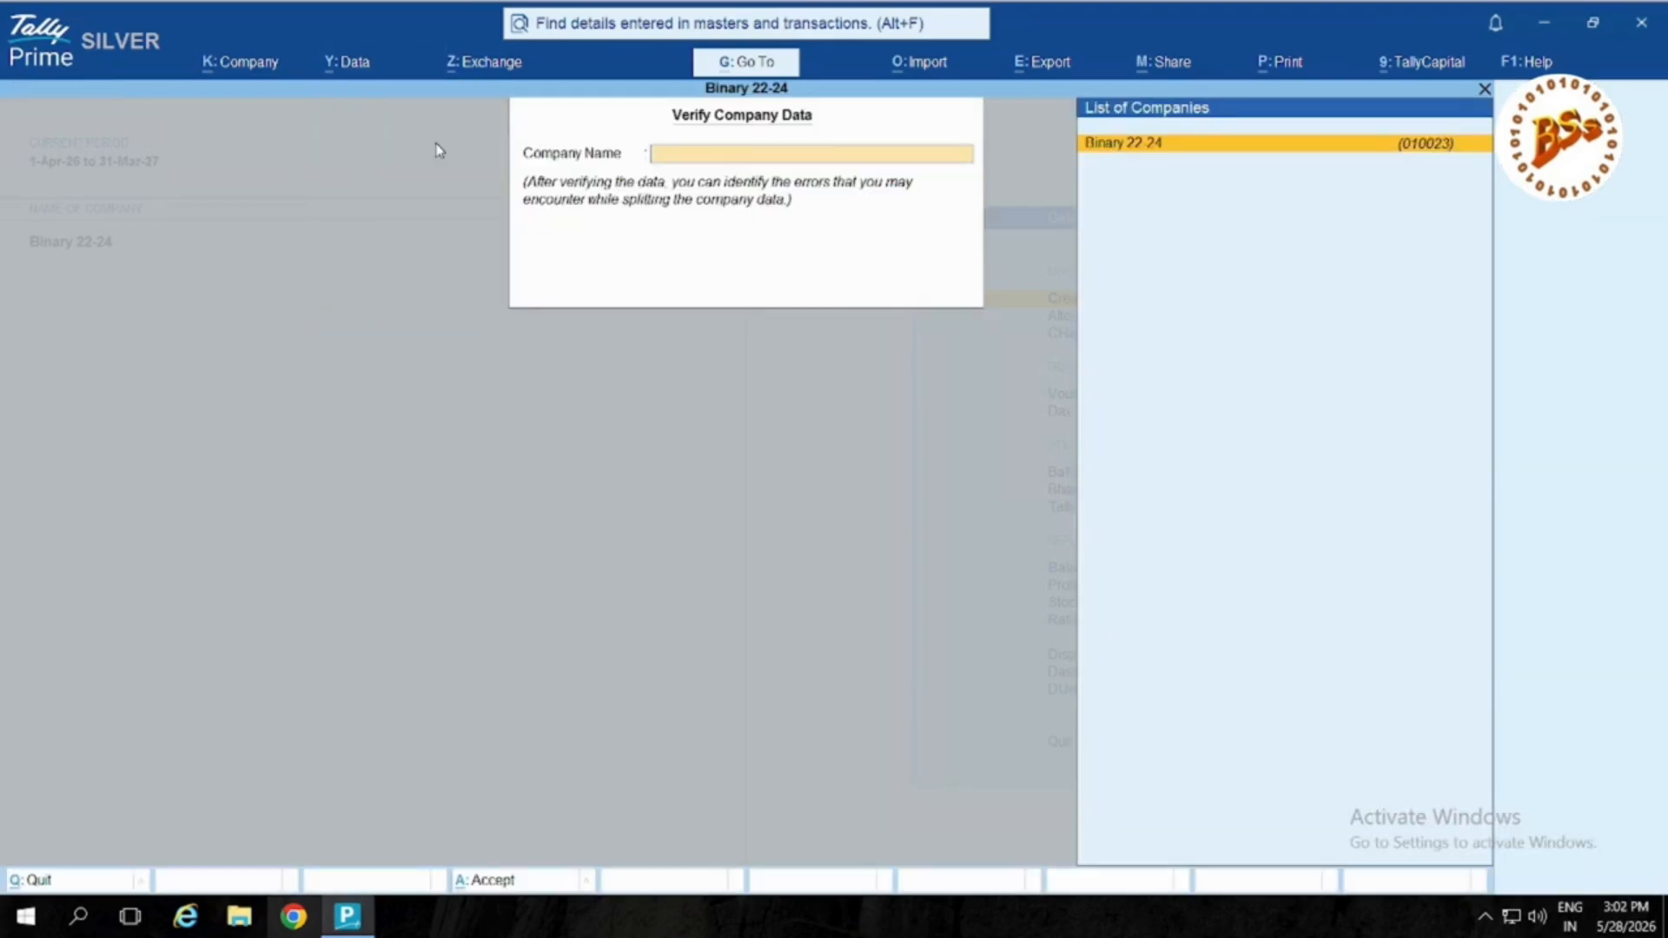
key("Escape")
key("Return")
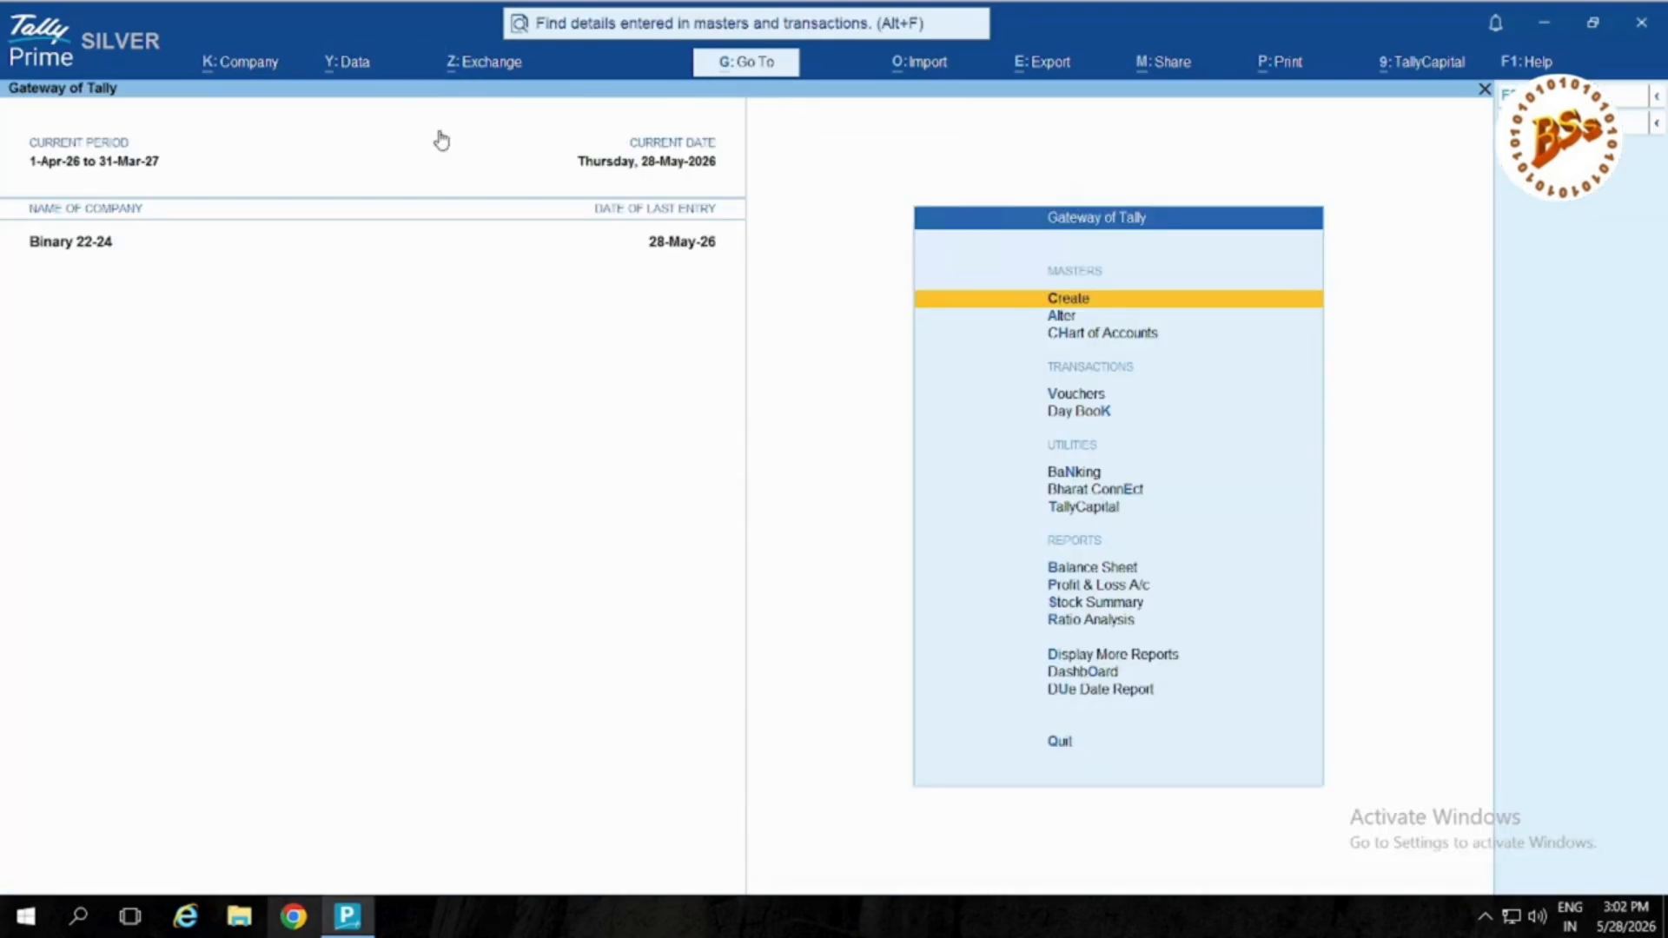
left_click(361, 64)
key("Return")
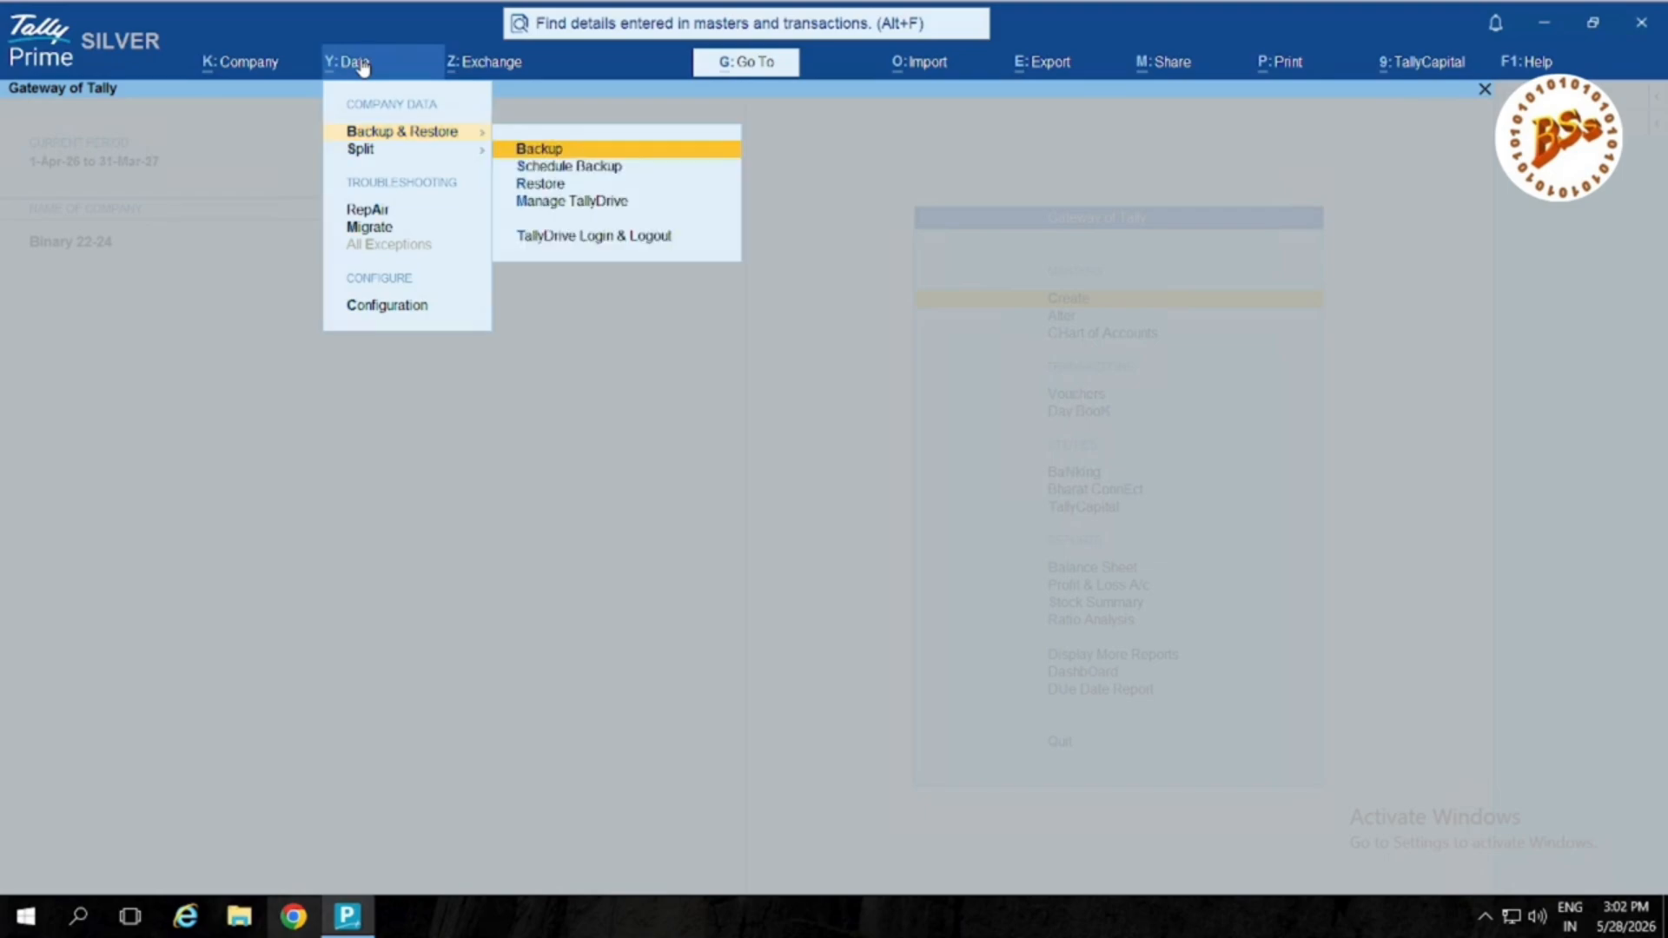
key("Down")
key("Down")
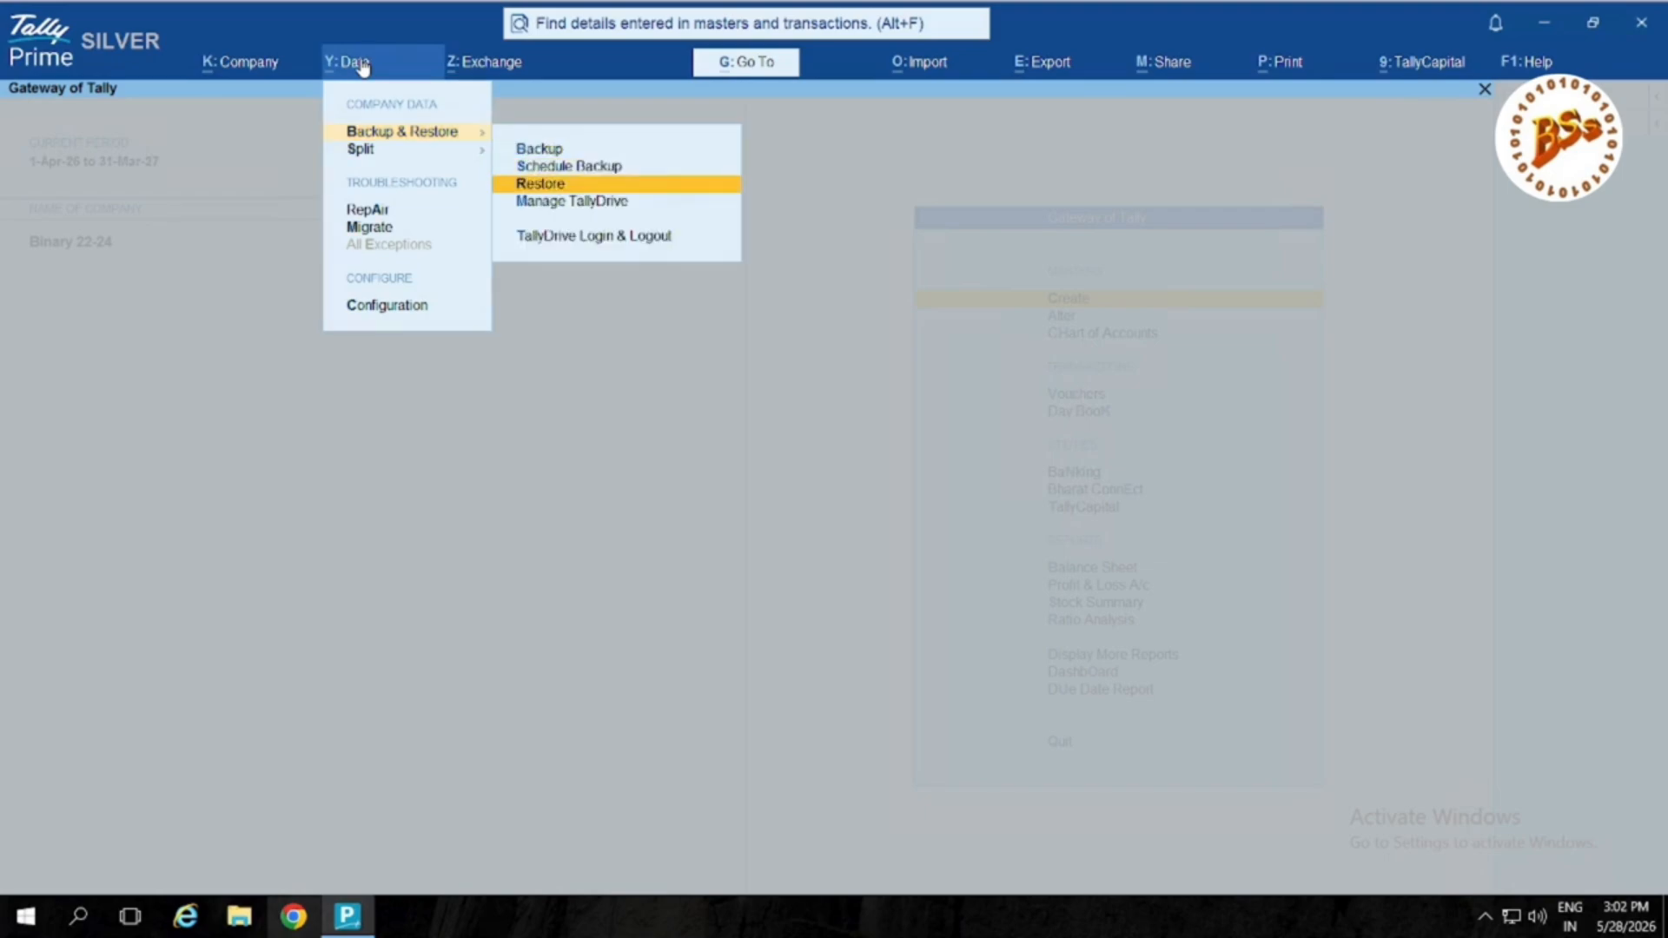
key("Down")
key("Return")
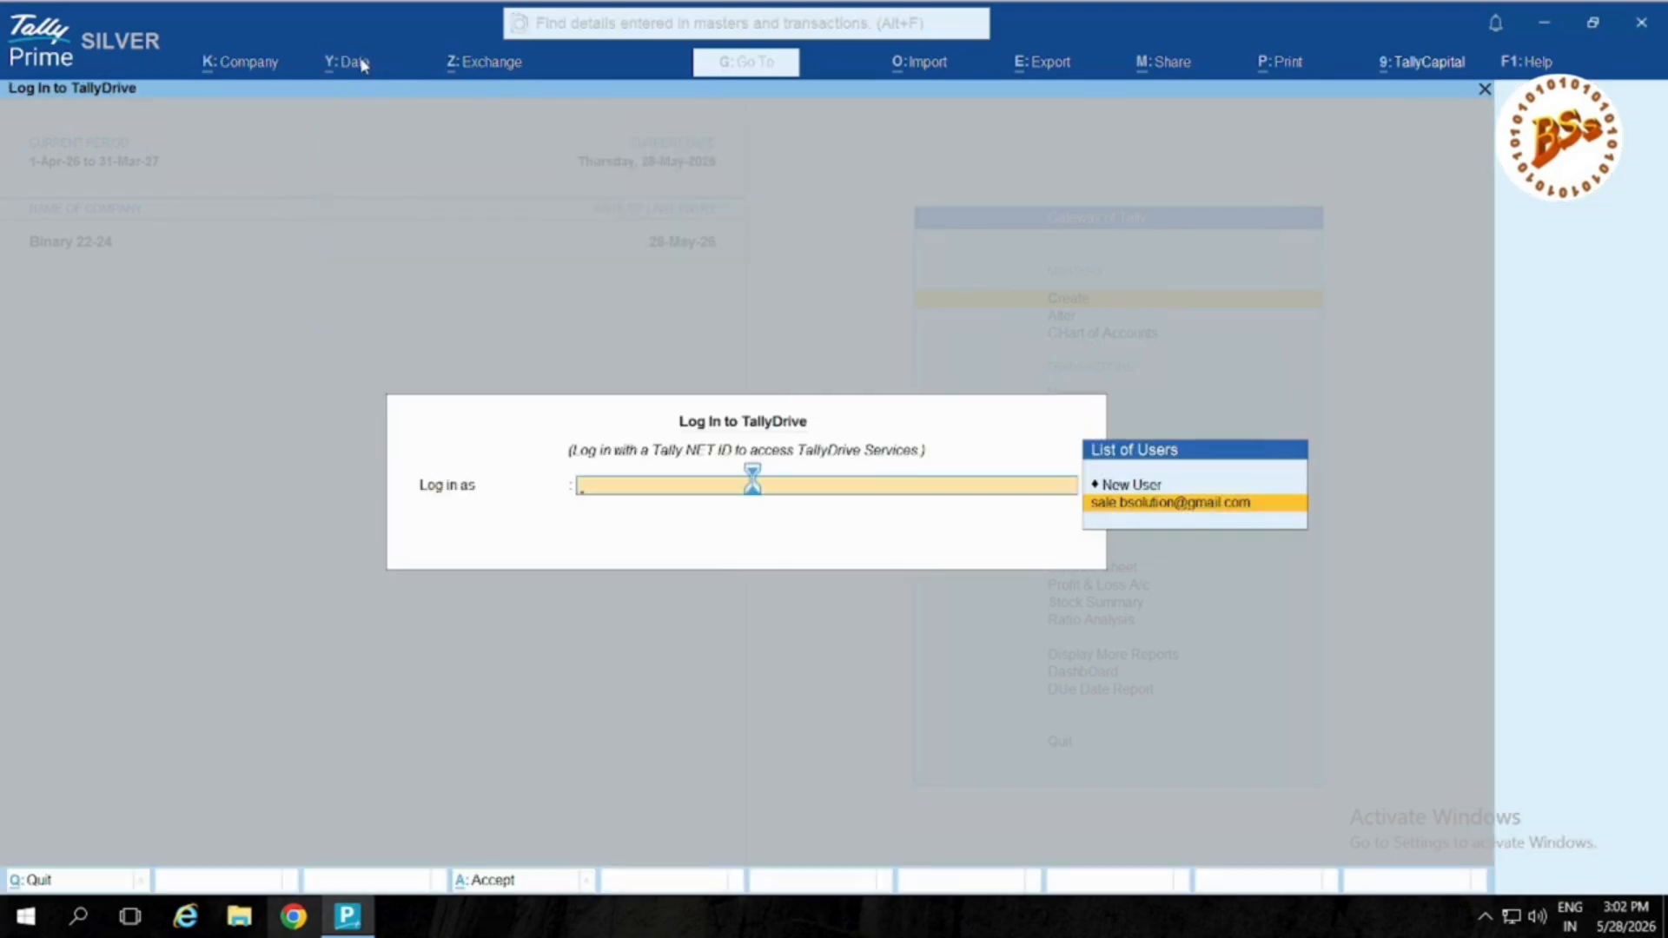
key("Down")
key("Down")
key("Down")
key("Down")
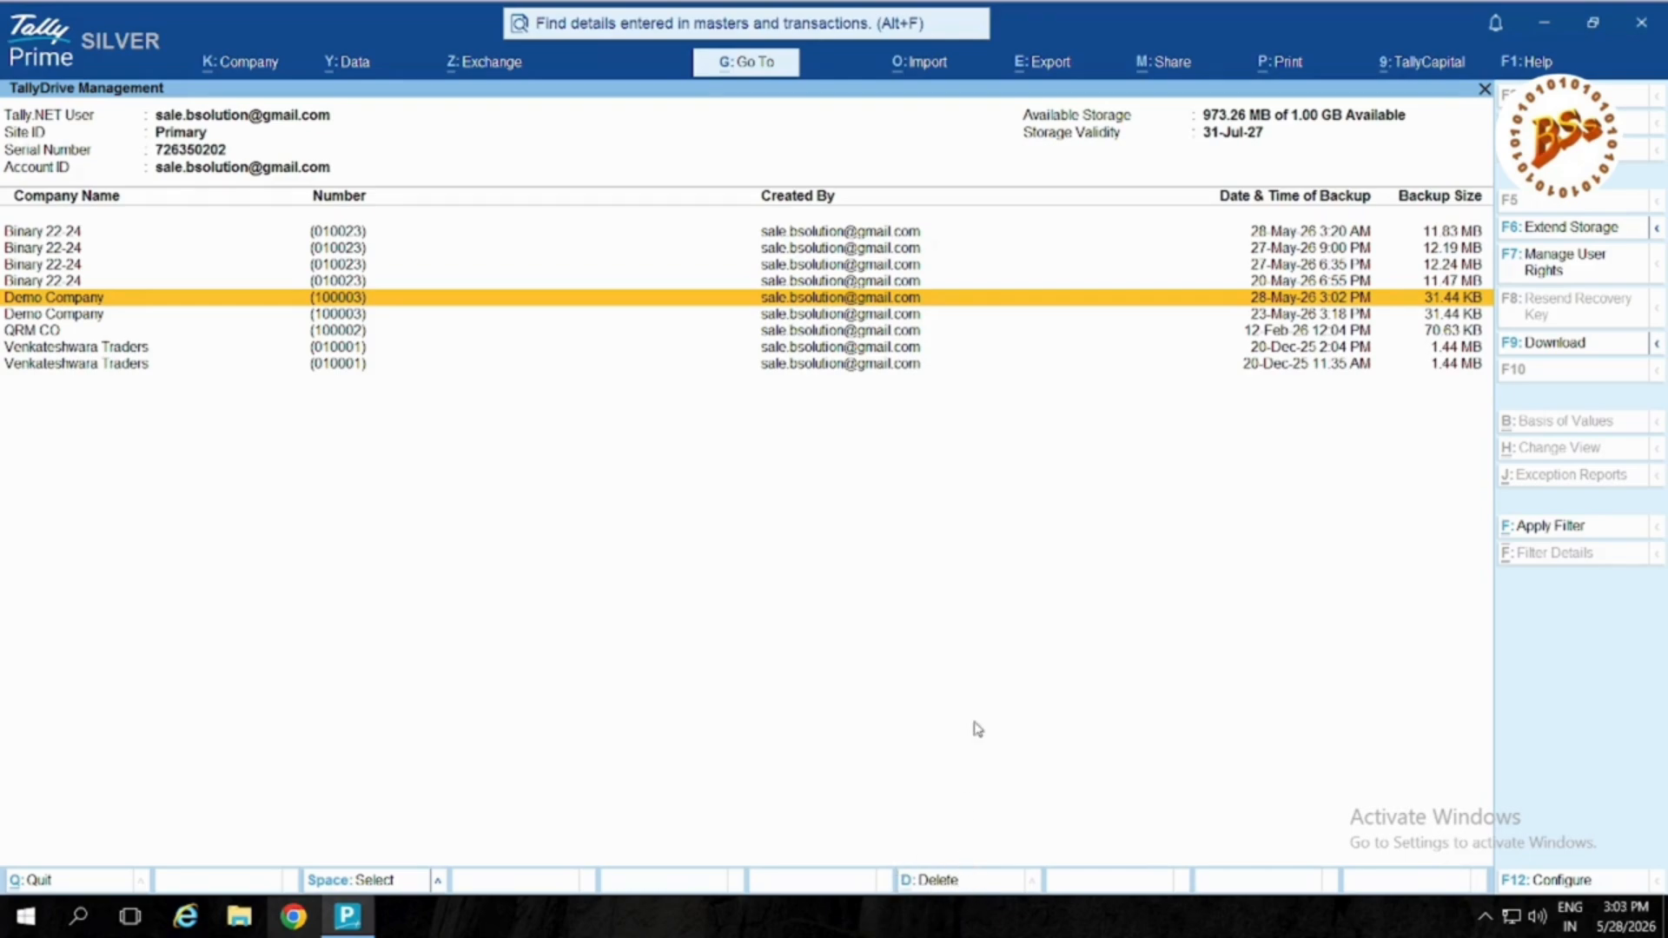
key("Escape")
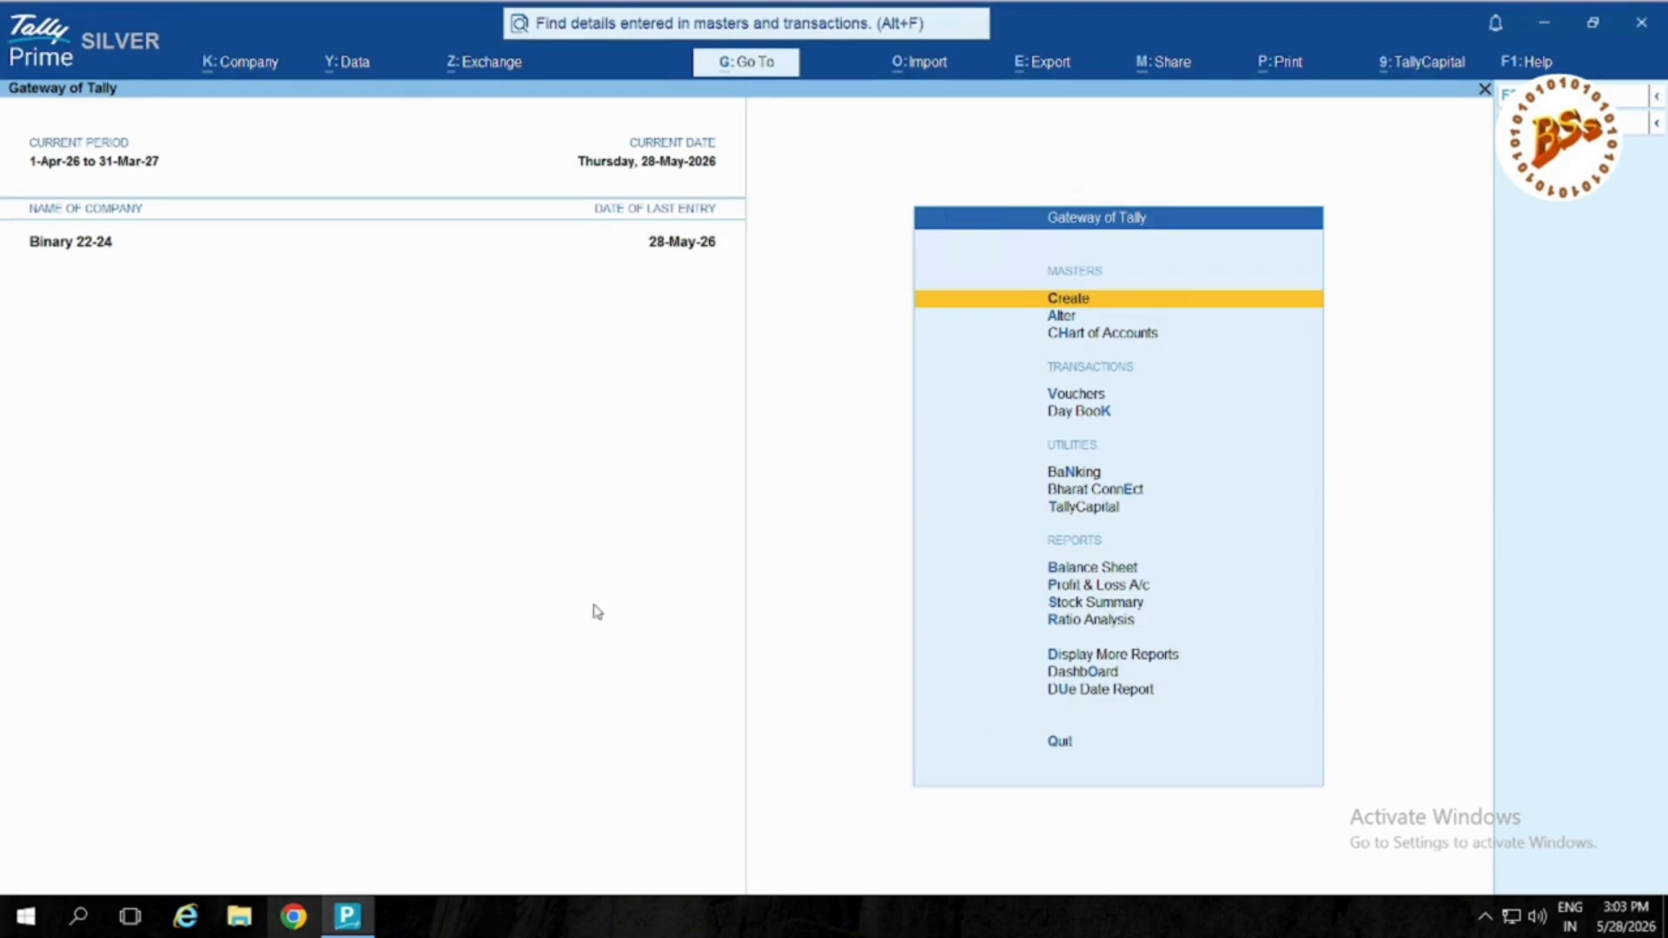
Step: Open Data > Backup & Restore > Schedule Backup to list the TallyDrive schedules
left_click(345, 63)
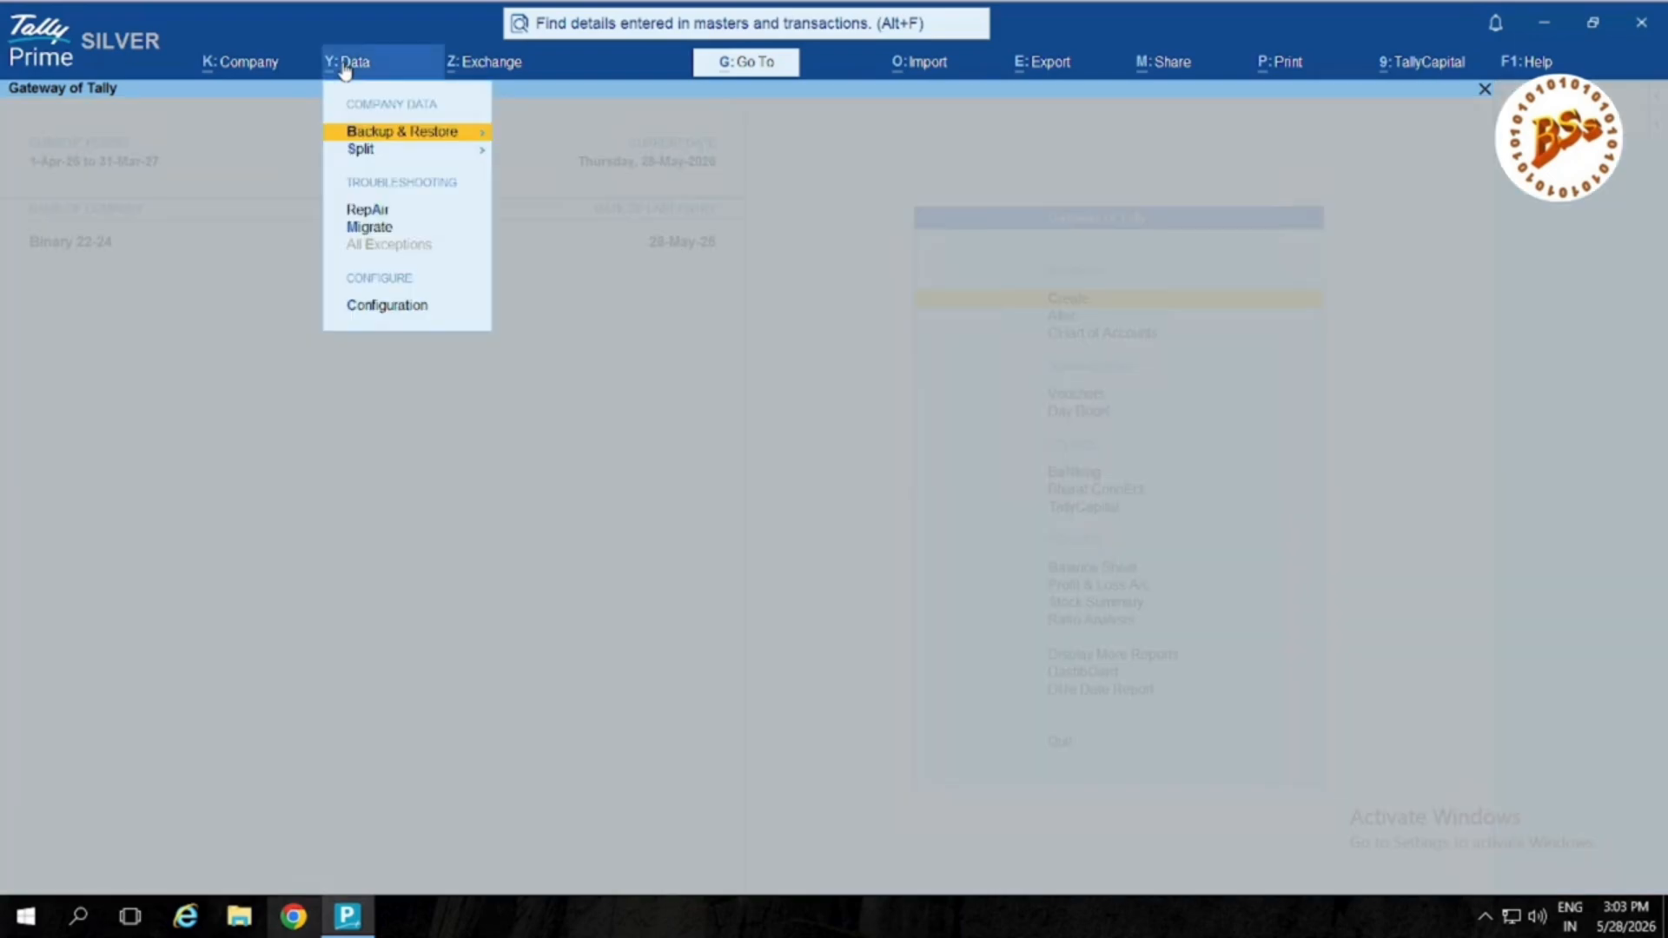
key("Return")
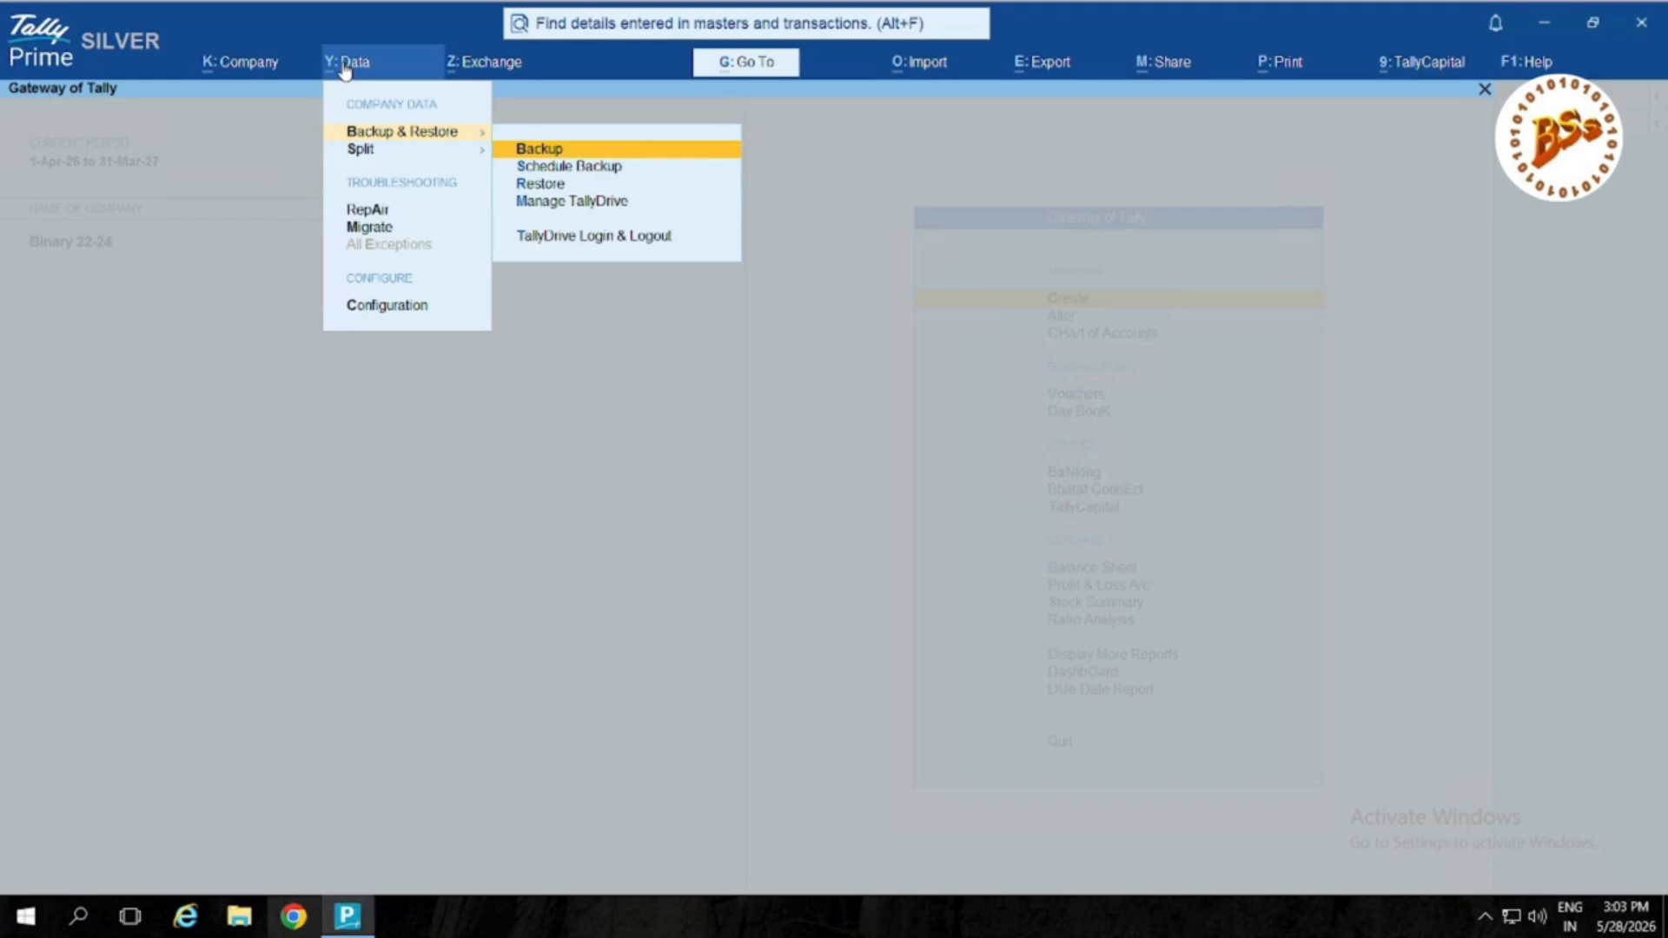
key("Down")
key("Return")
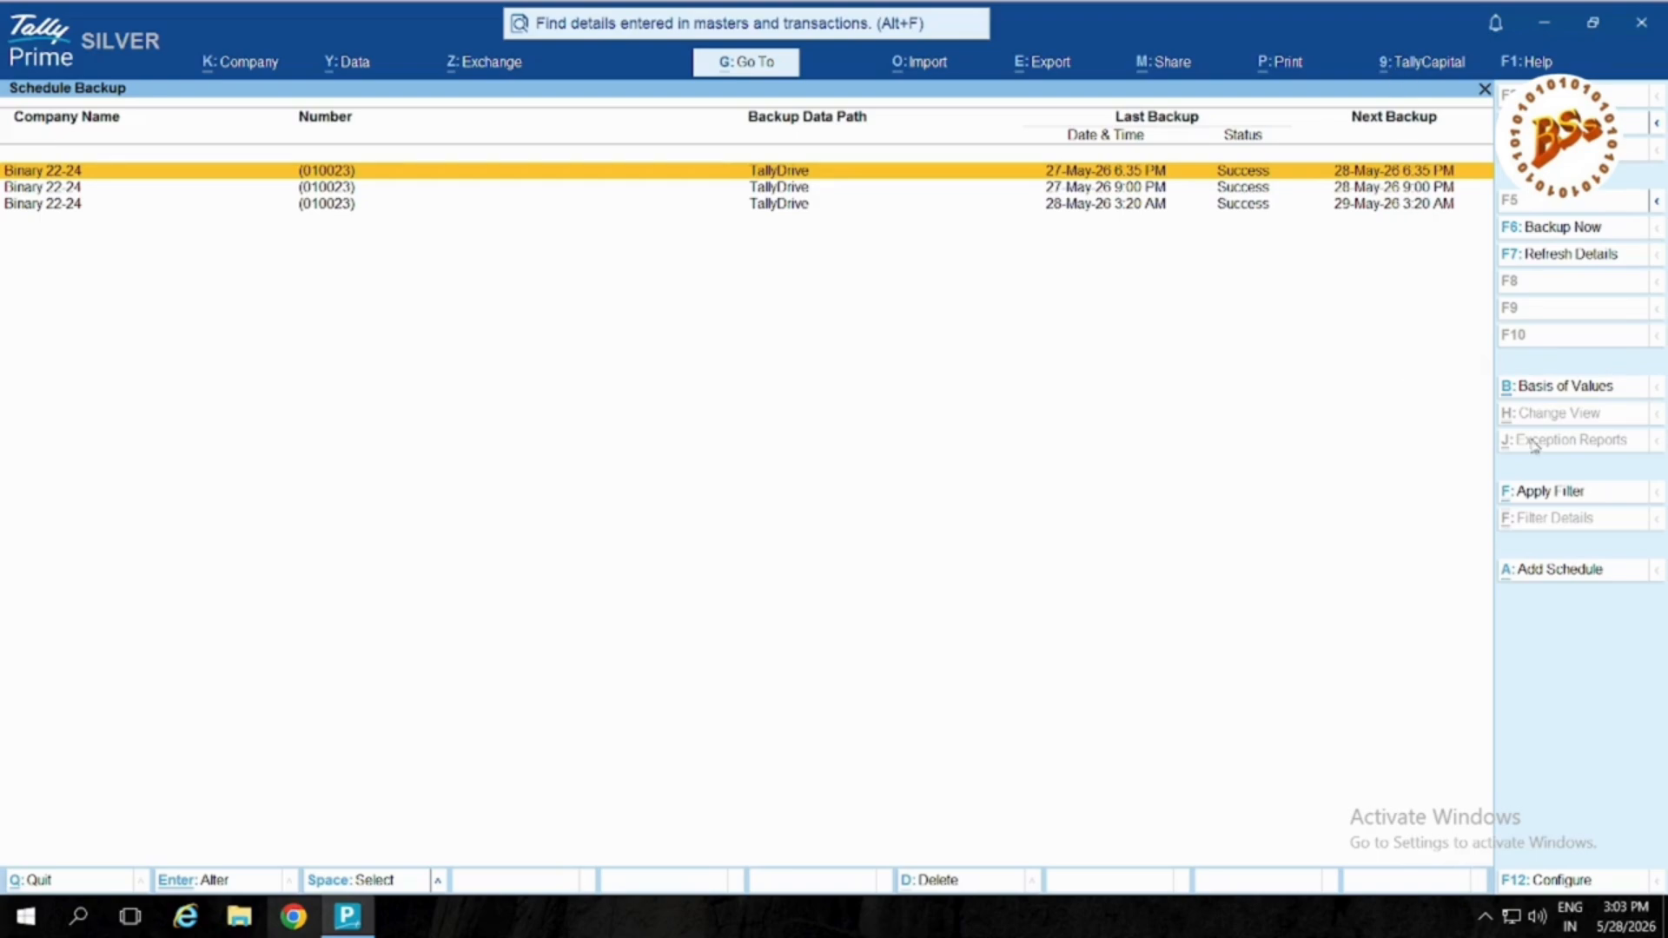
Step: Add a new schedule and choose Binary 22-24 as its only company
left_click(1561, 574)
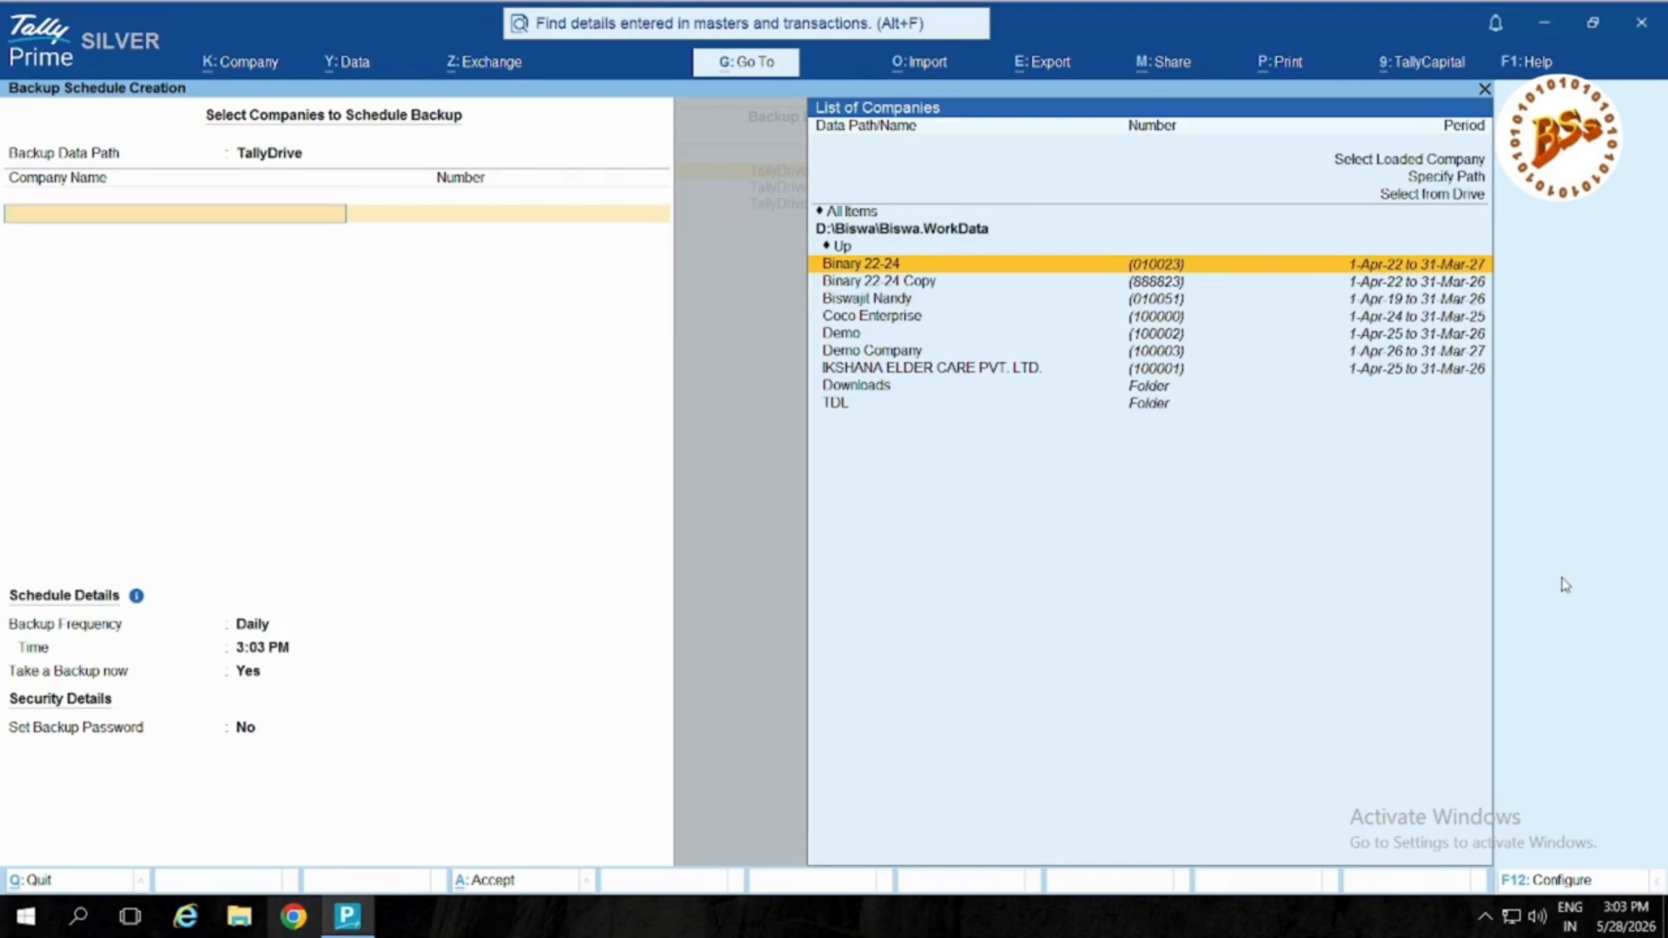
key("Down")
key("Down")
key("Down")
key("Up")
key("Up")
key("Up")
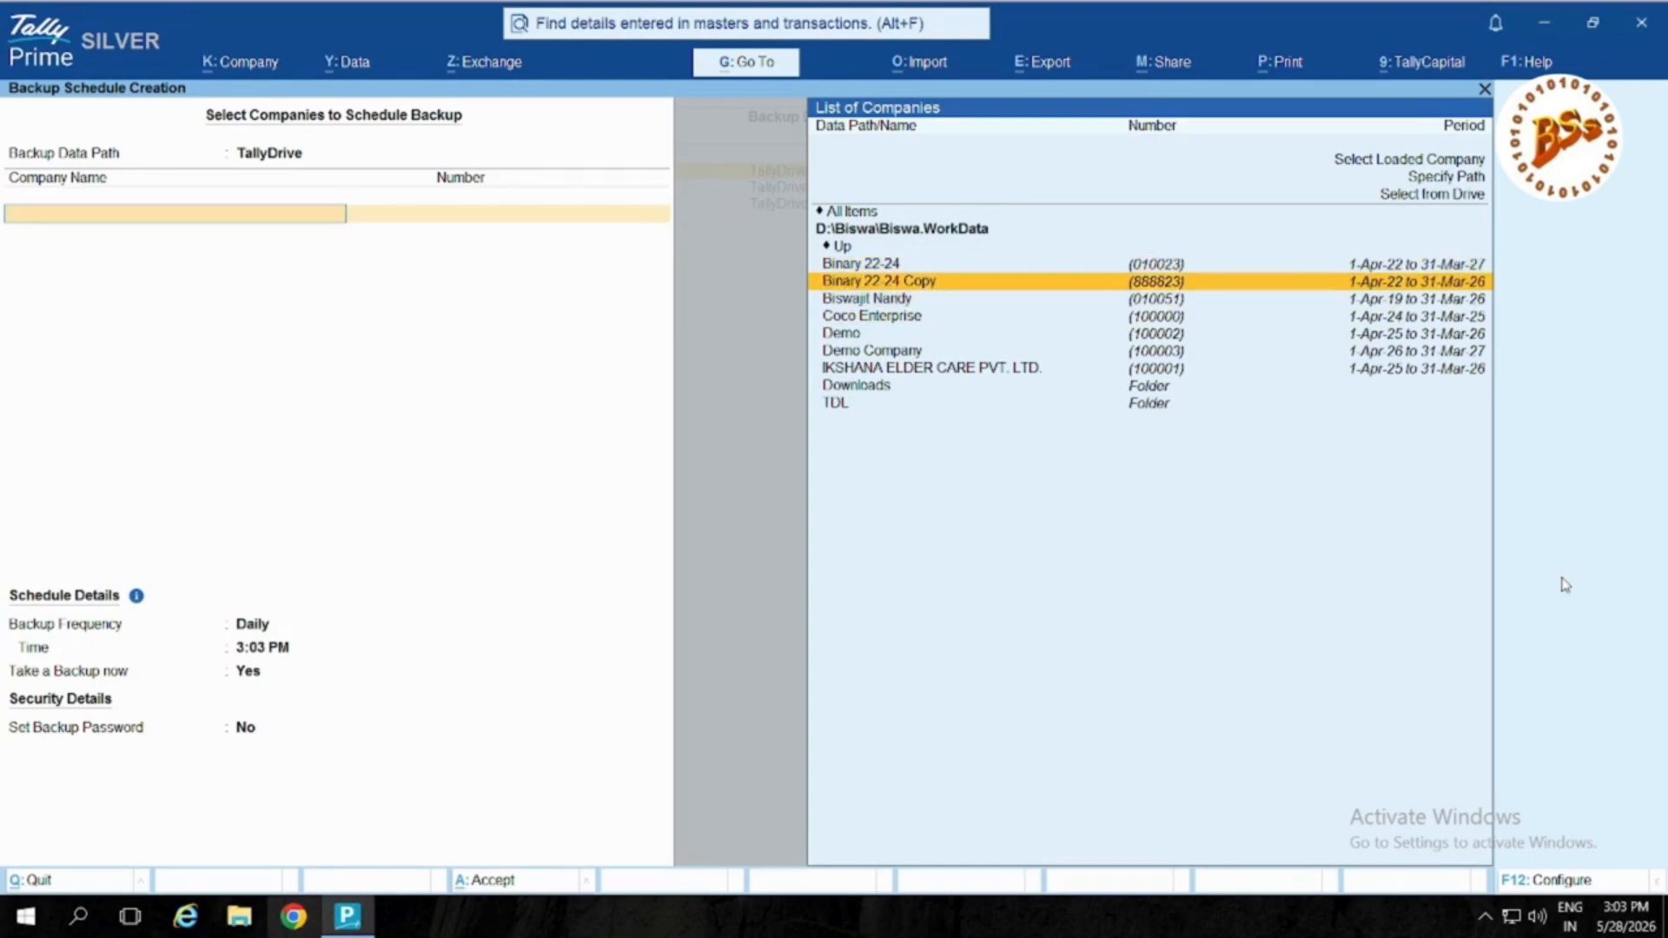
key("Return")
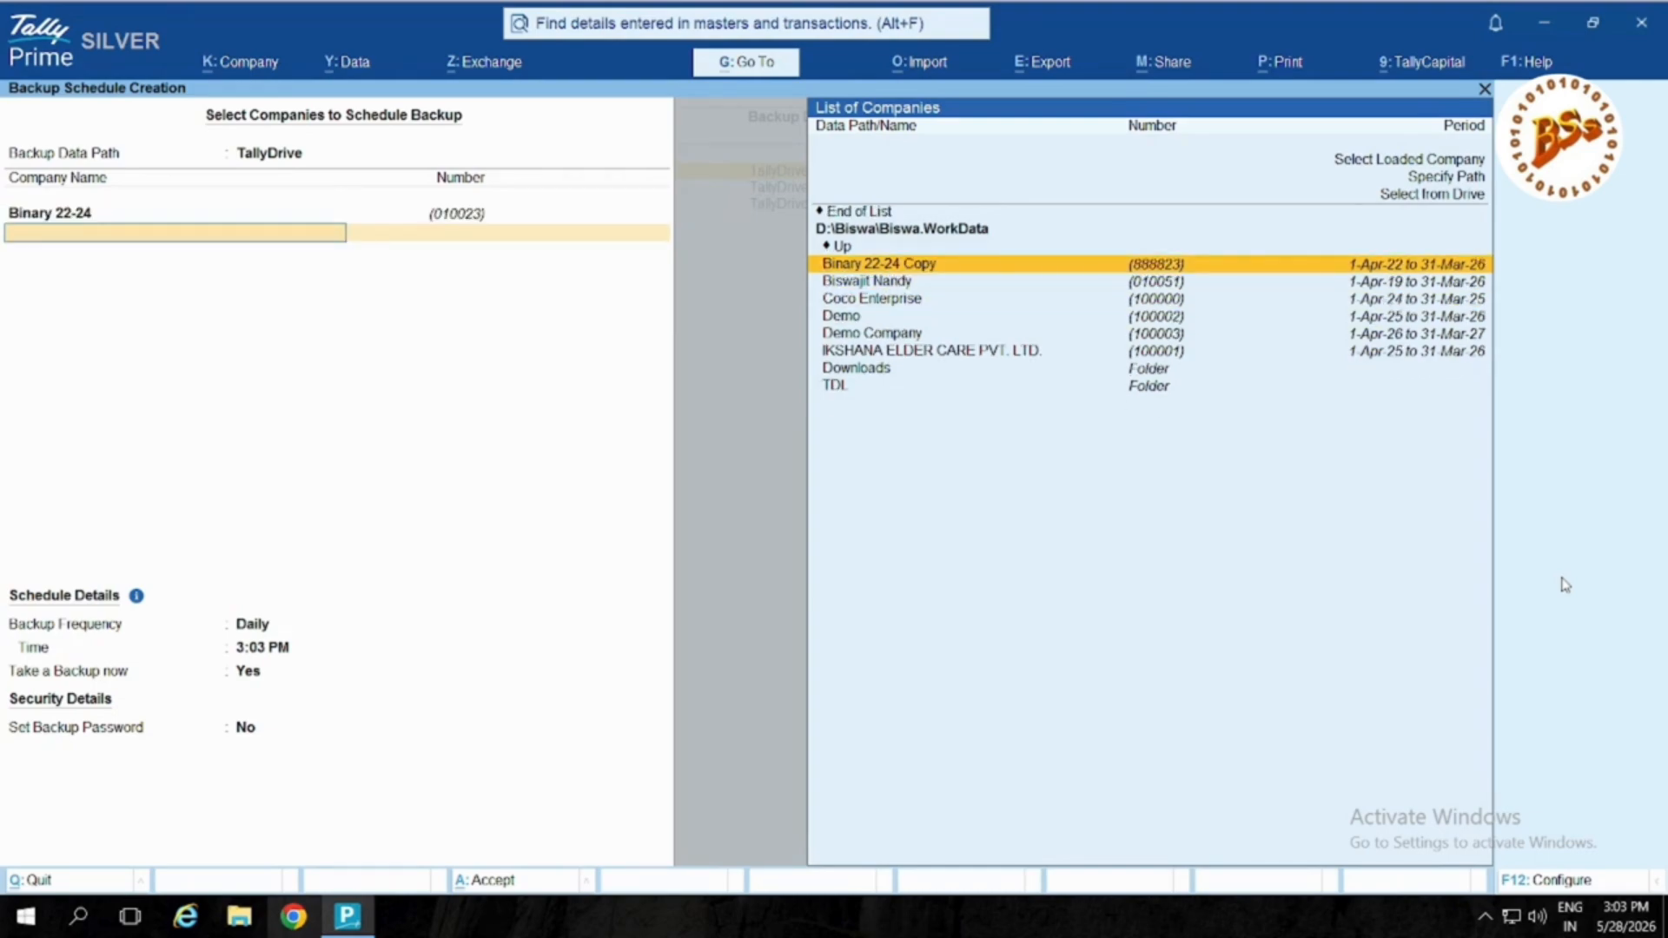
key("Up")
key("Up")
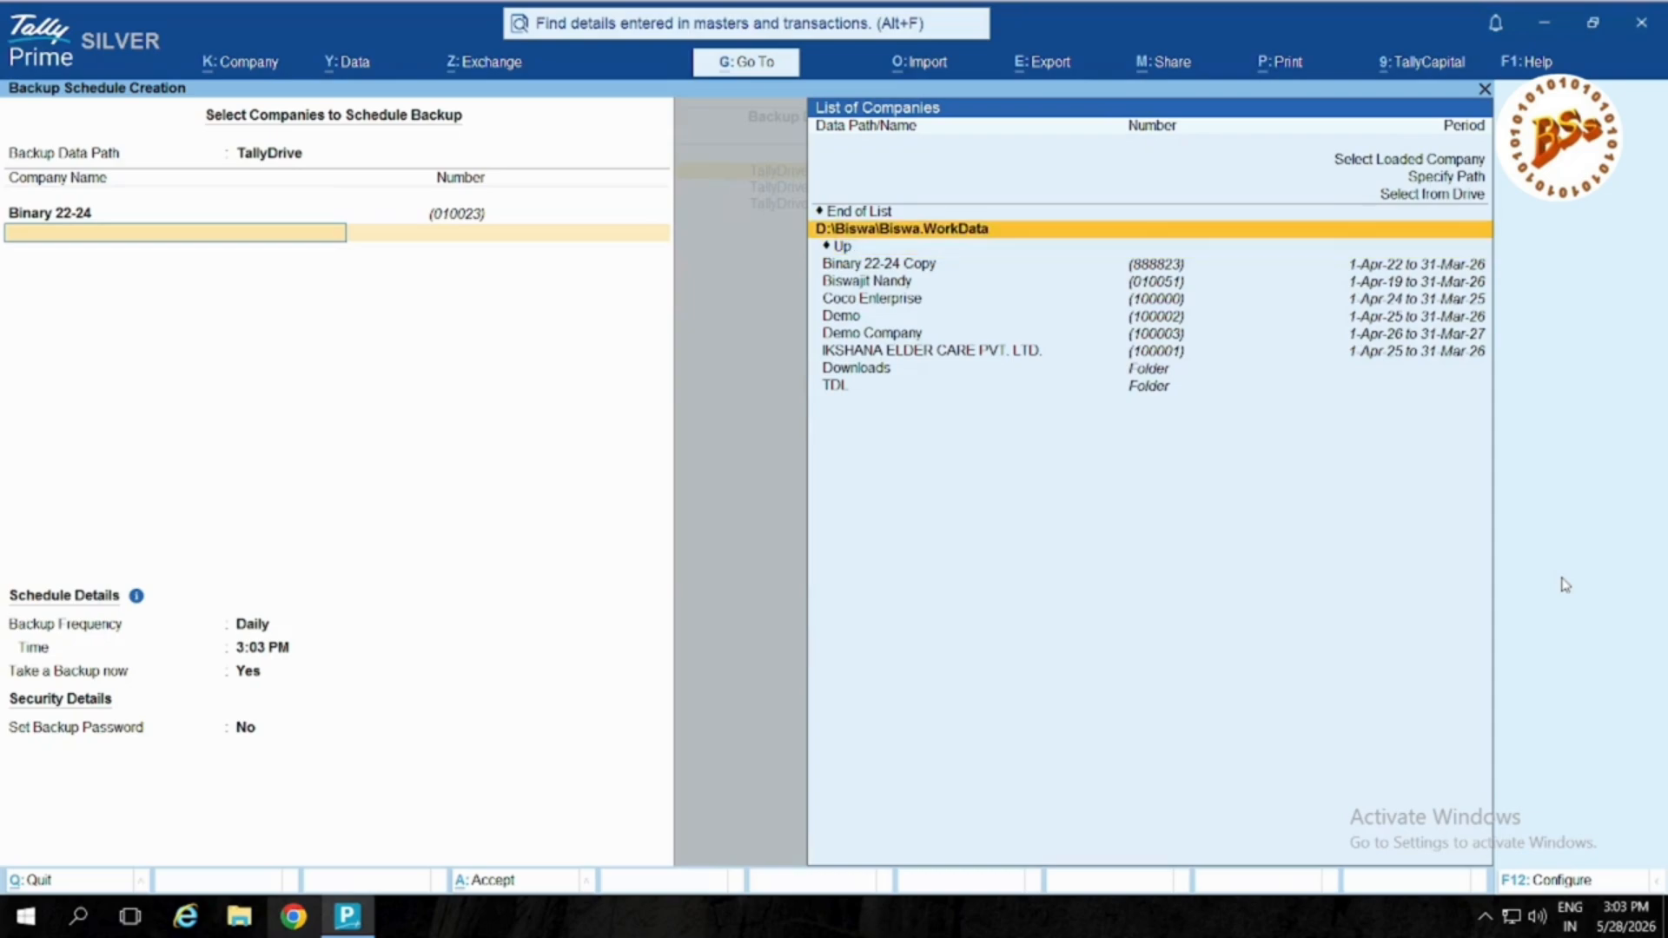
key("Up")
key("Return")
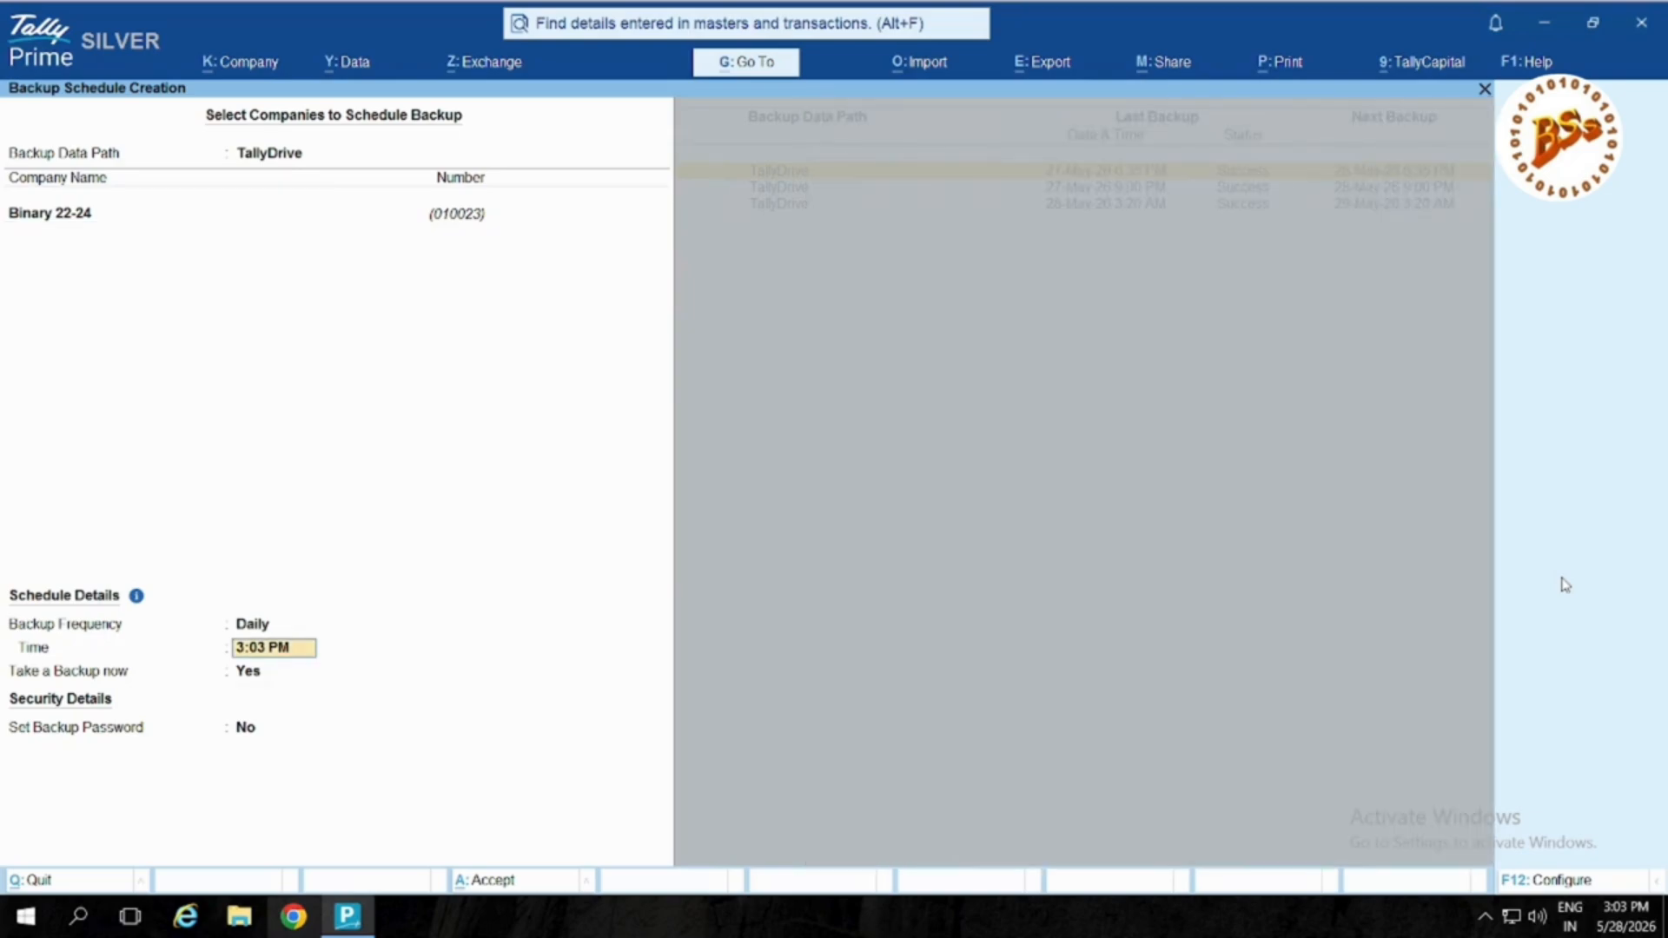
Step: Keep the frequency Daily, set the time to 4:00 PM, and set Take a Backup now to No
key("BackSpace")
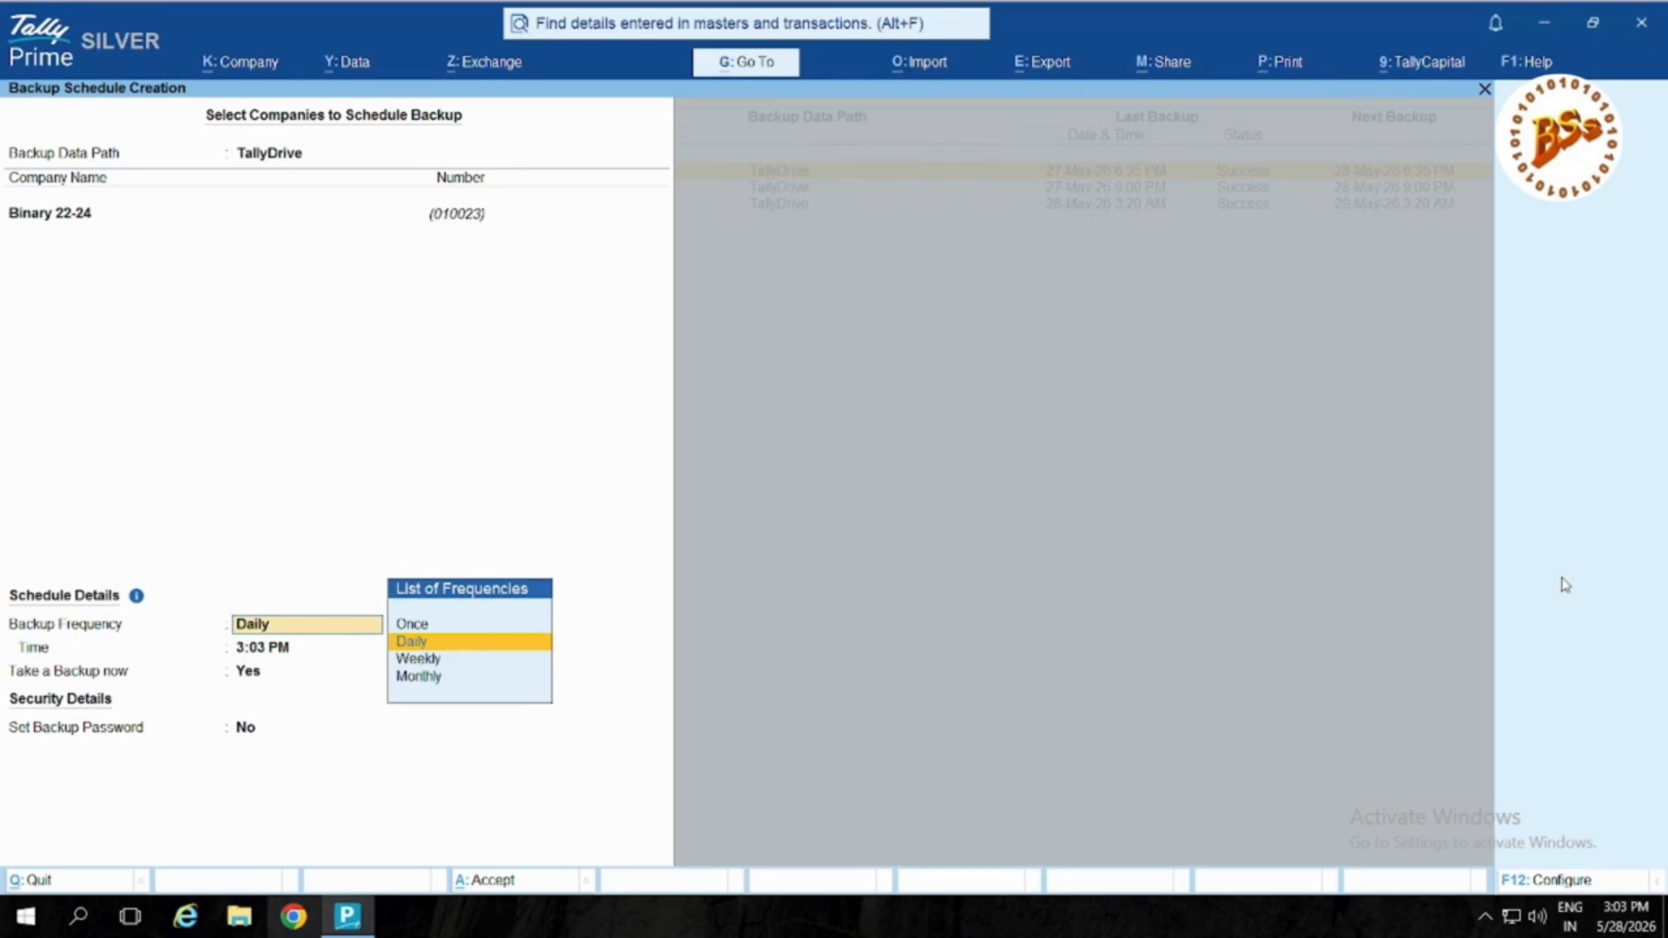
key("Return")
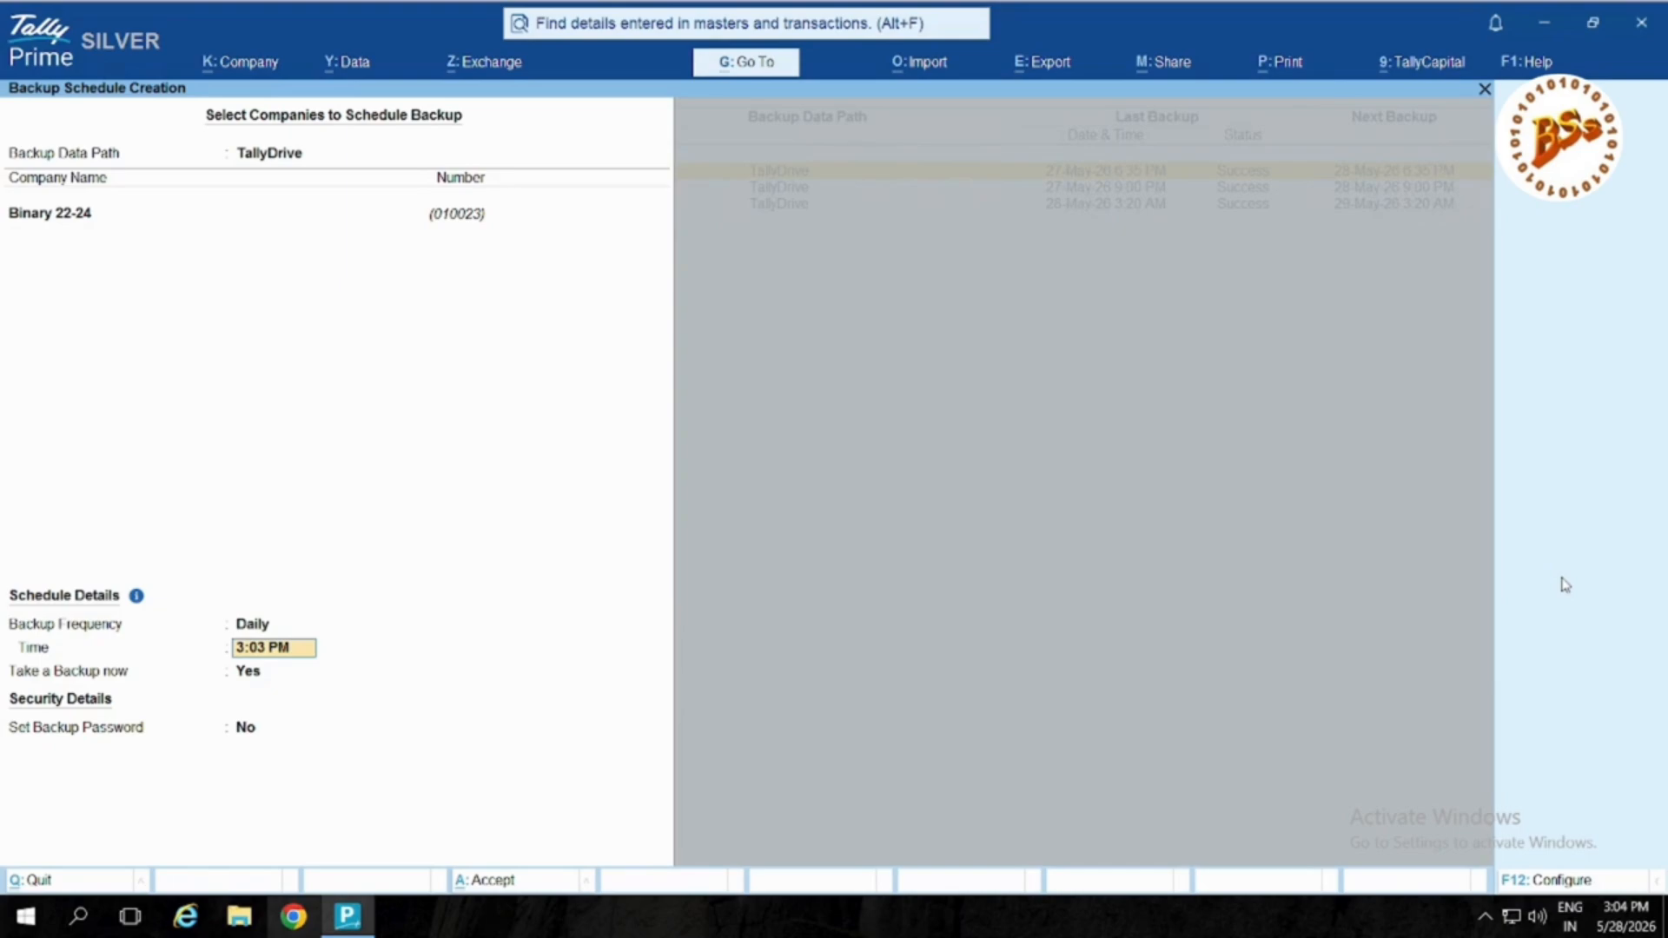
type("4")
key("Return")
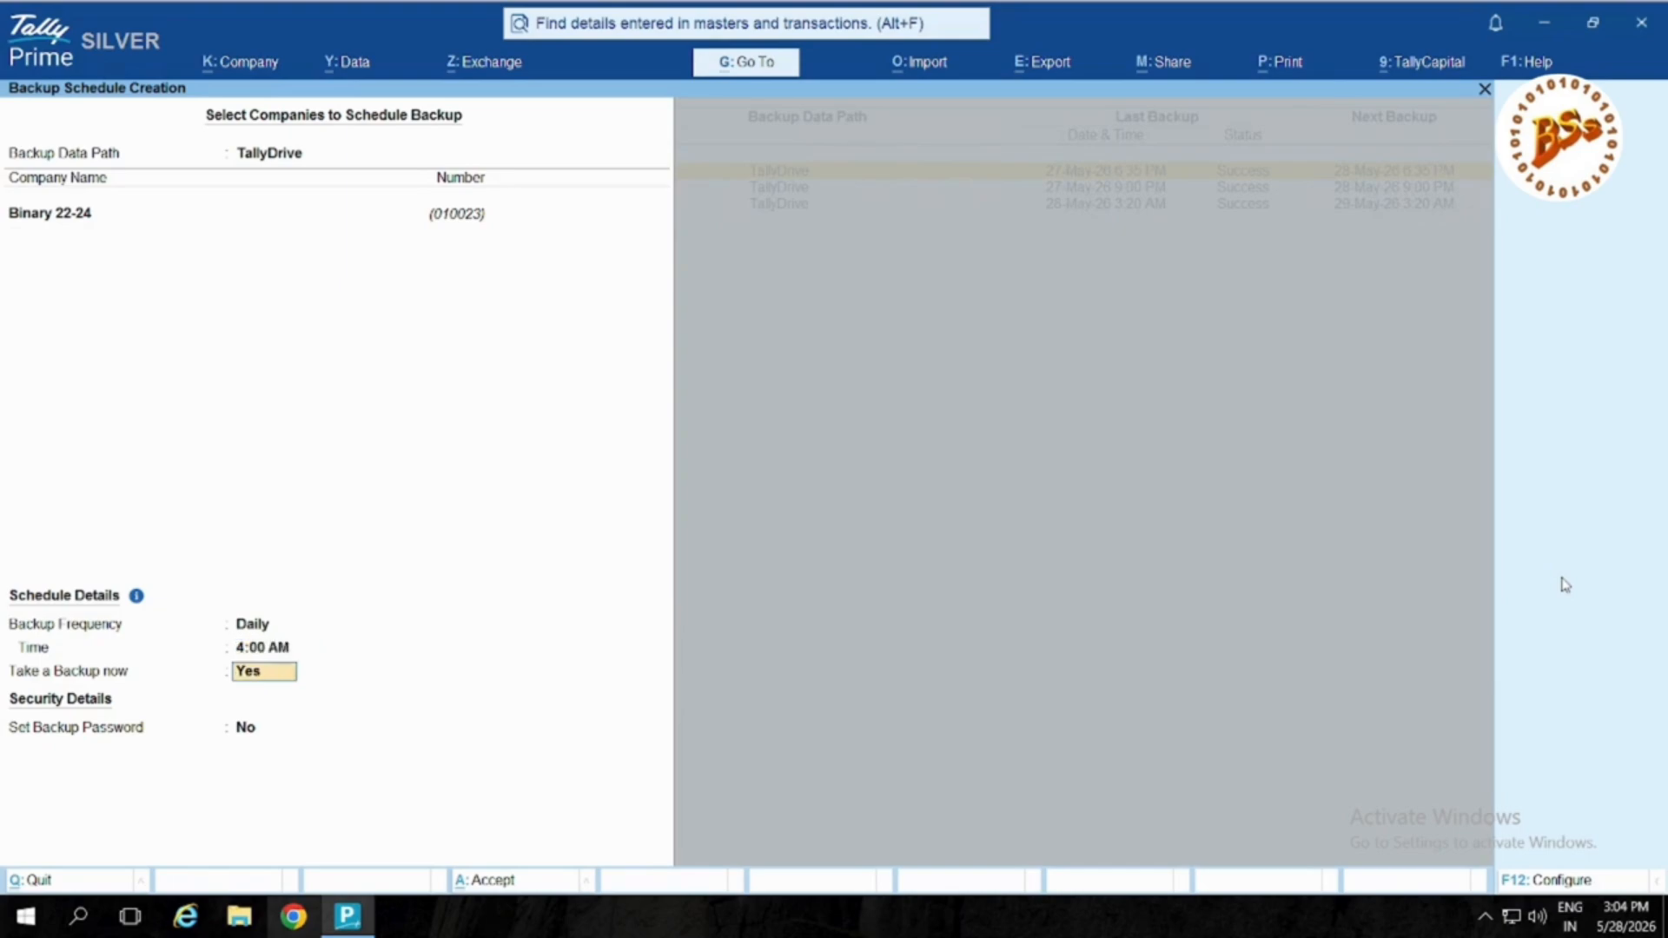
key("BackSpace")
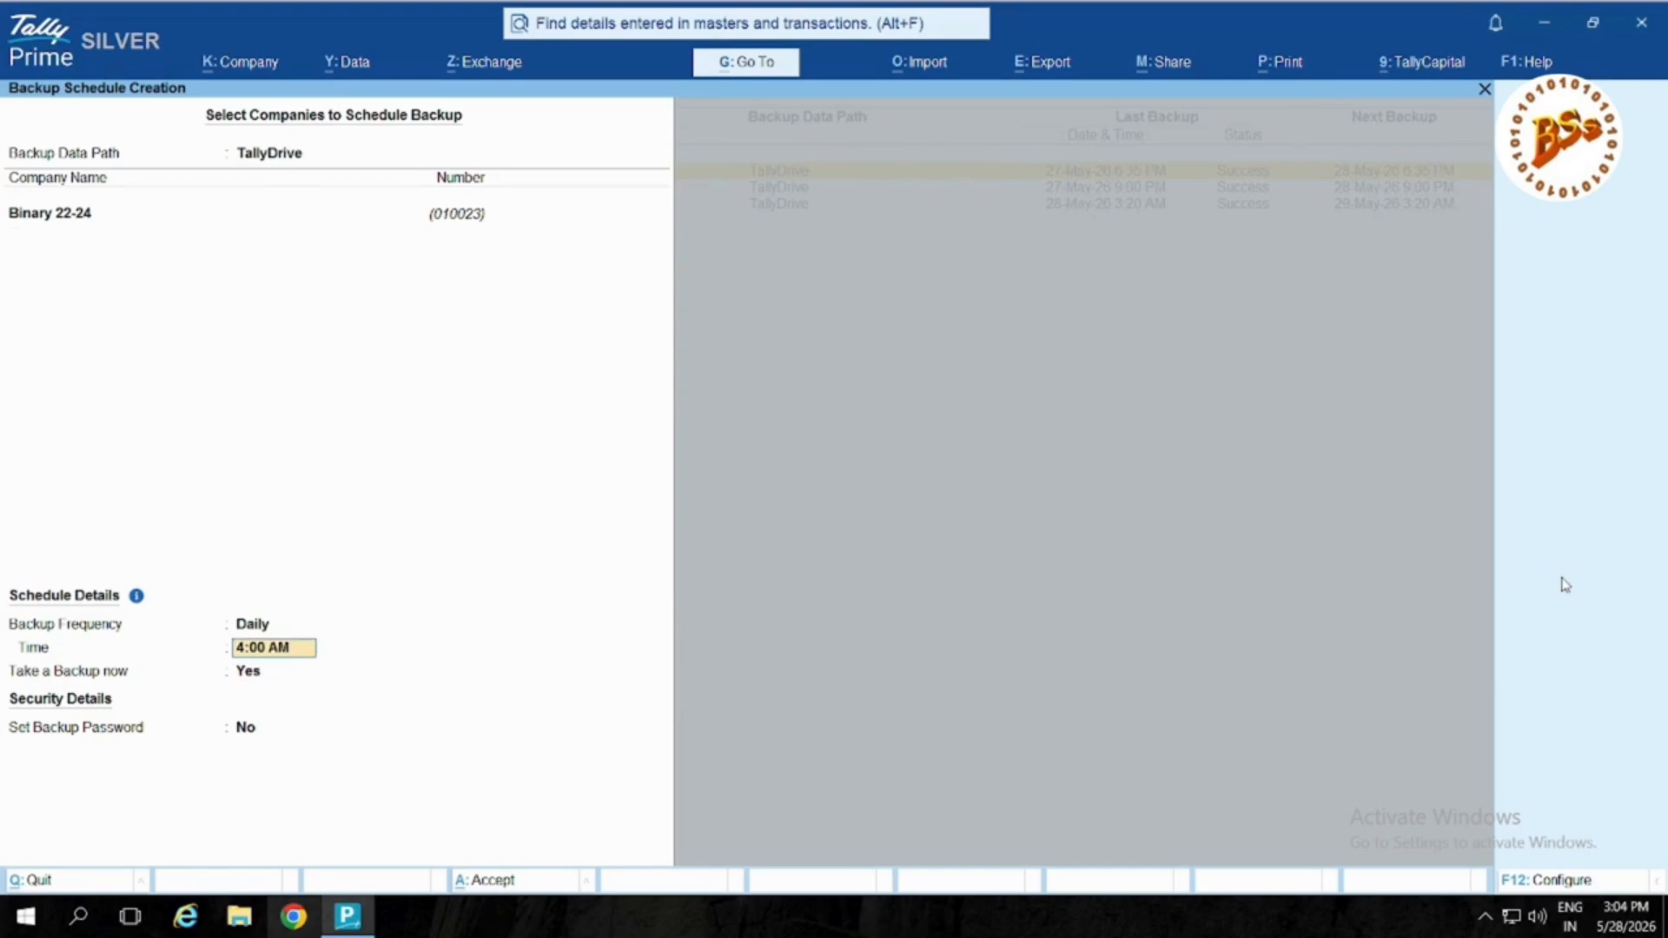
type("4pm")
key("Return")
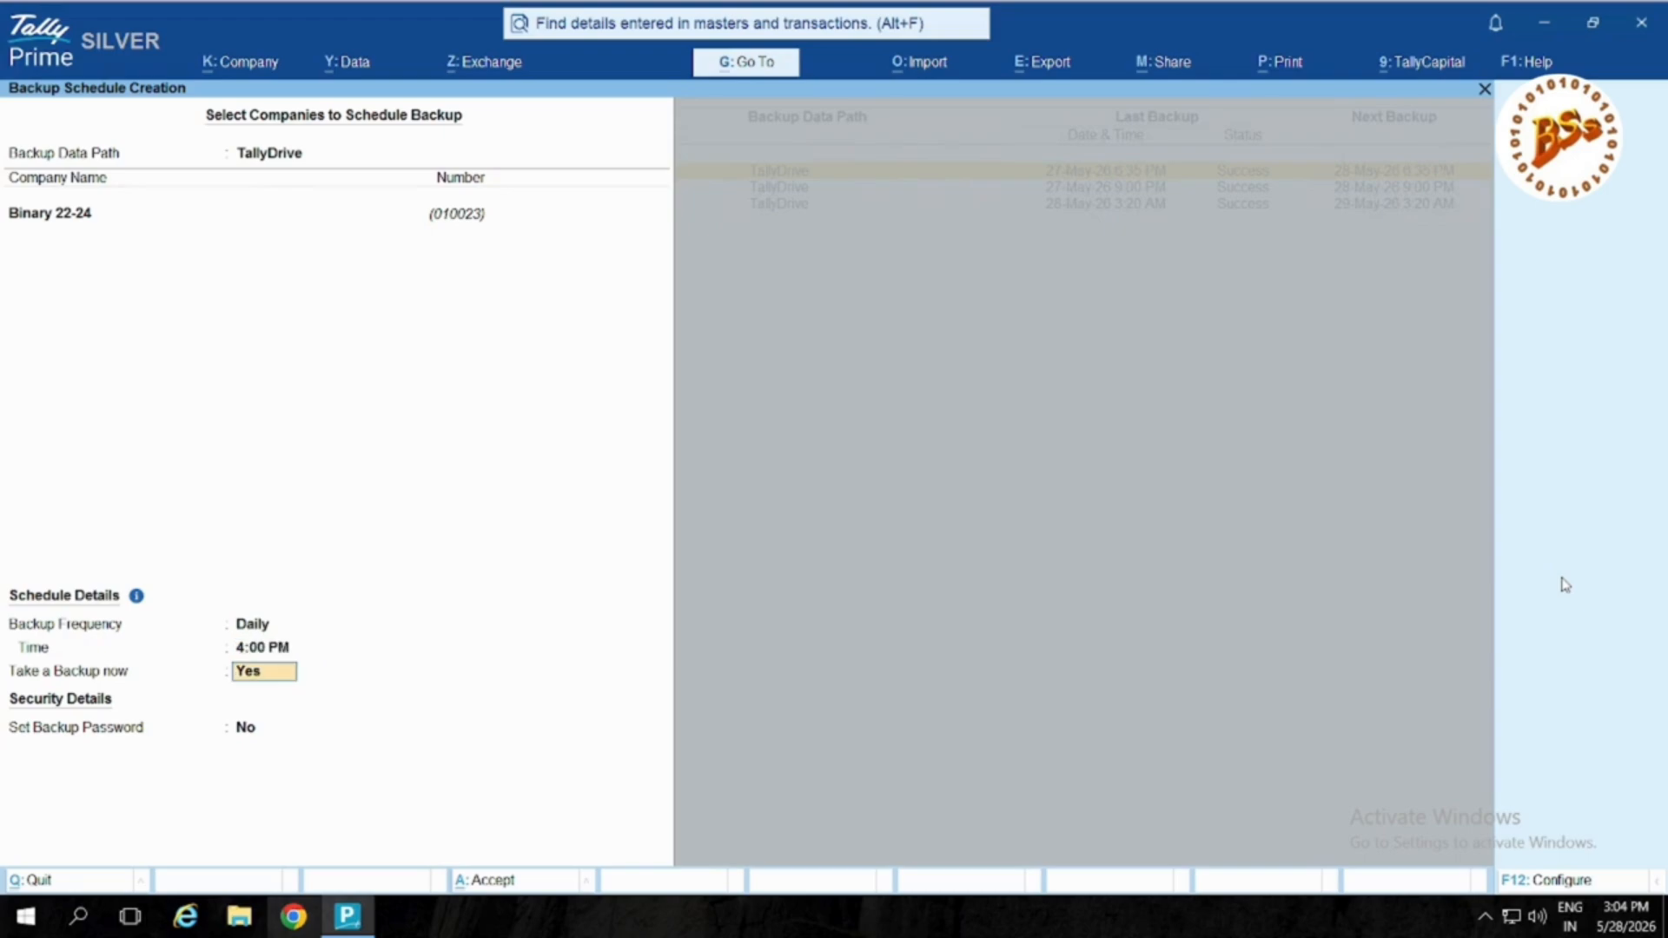
key("n")
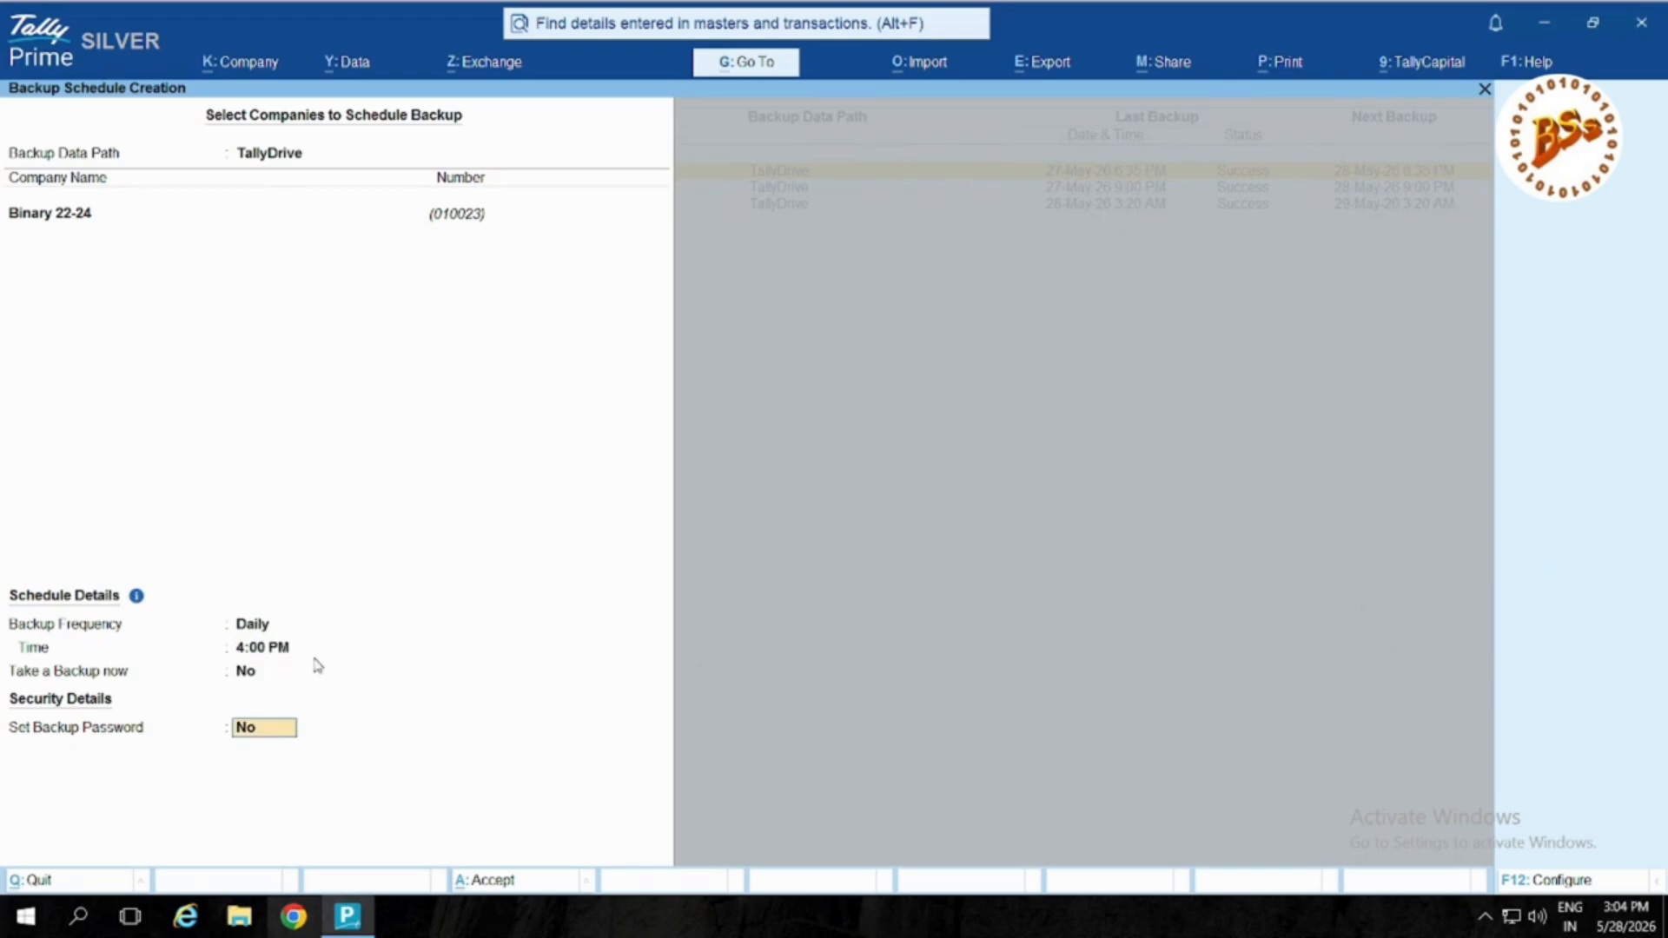
left_click(286, 673)
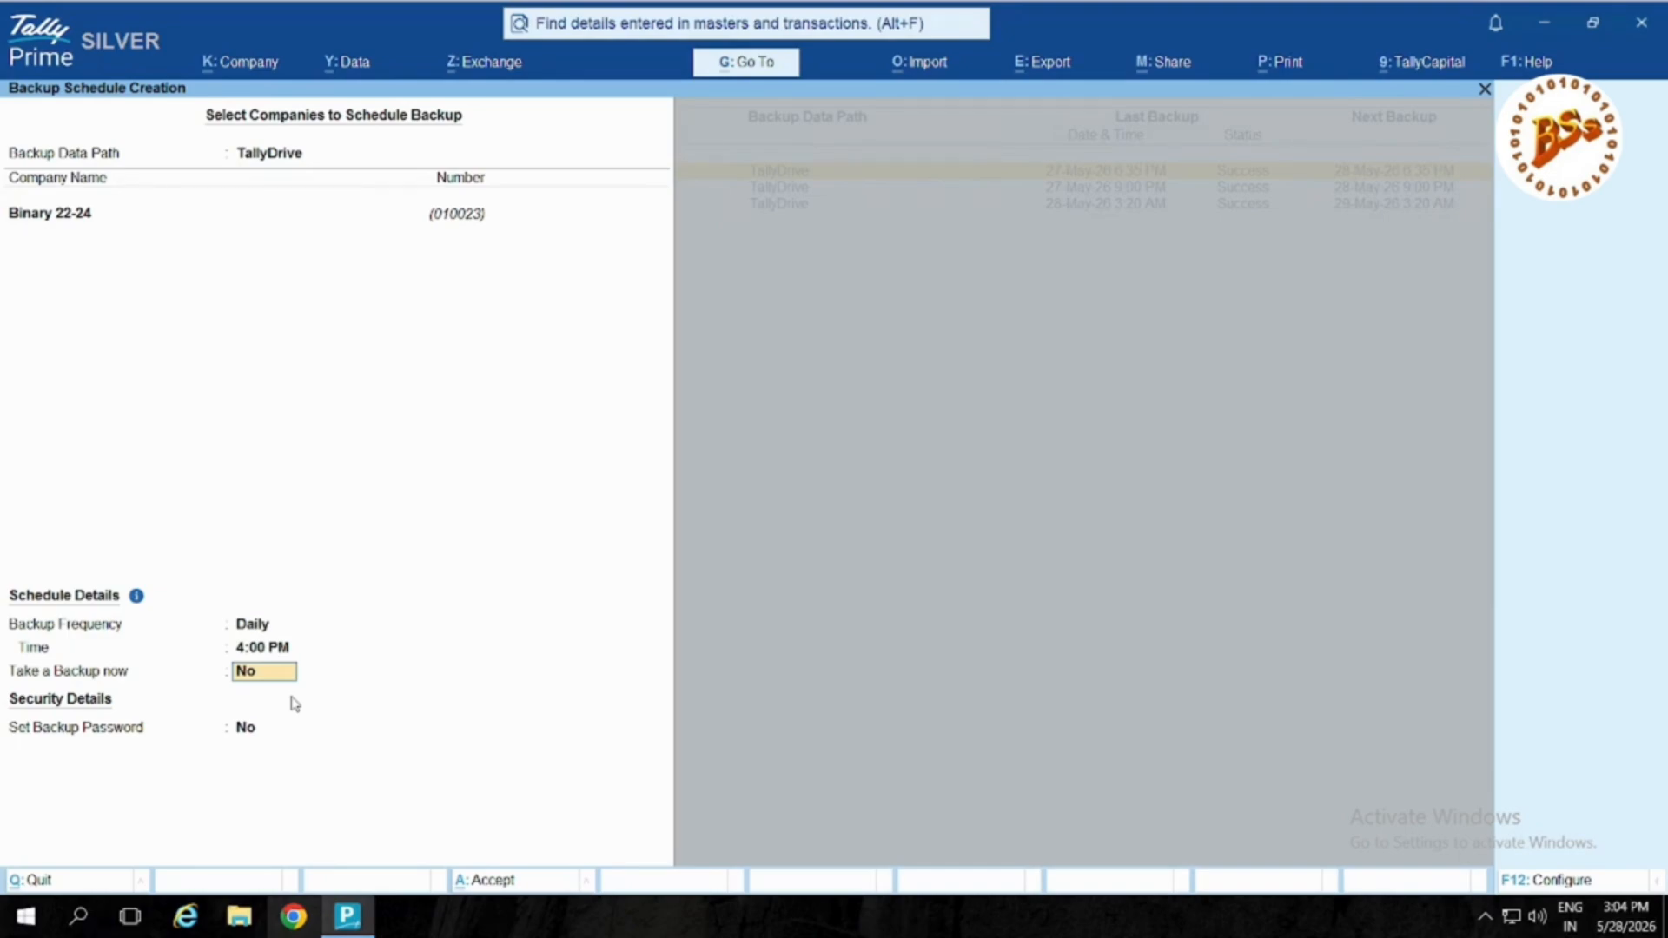
Step: Accept the Binary 22-24 schedule with no backup password, then select the new 4:00 PM row
key("Return")
key("Return")
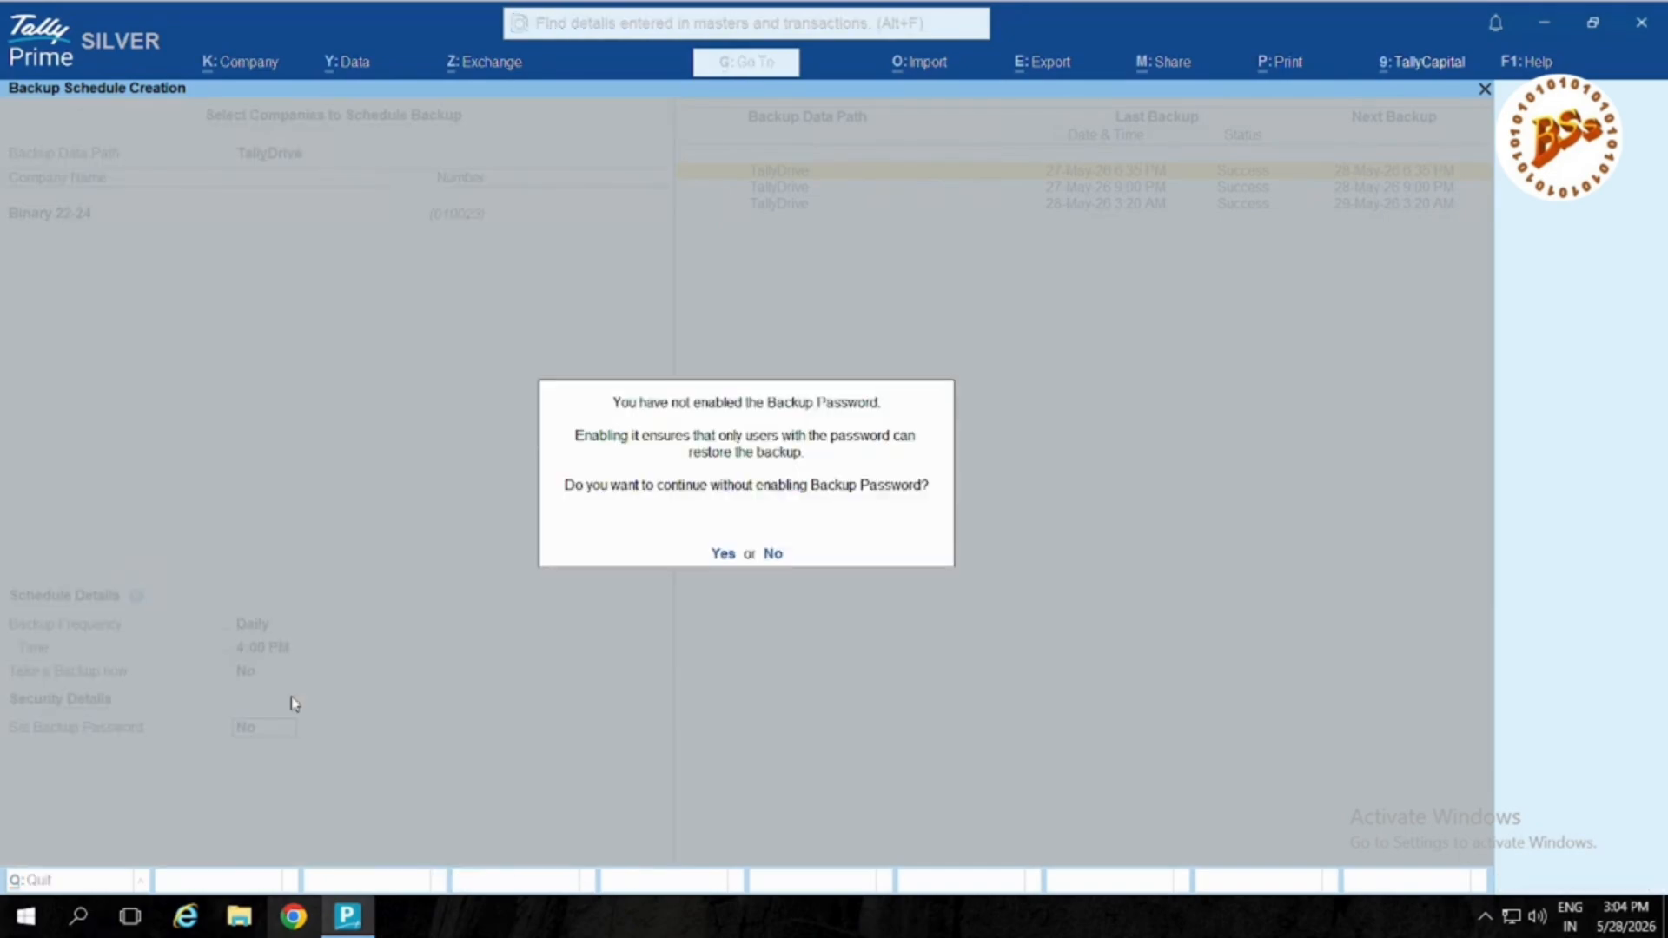
key("Return")
key("Return")
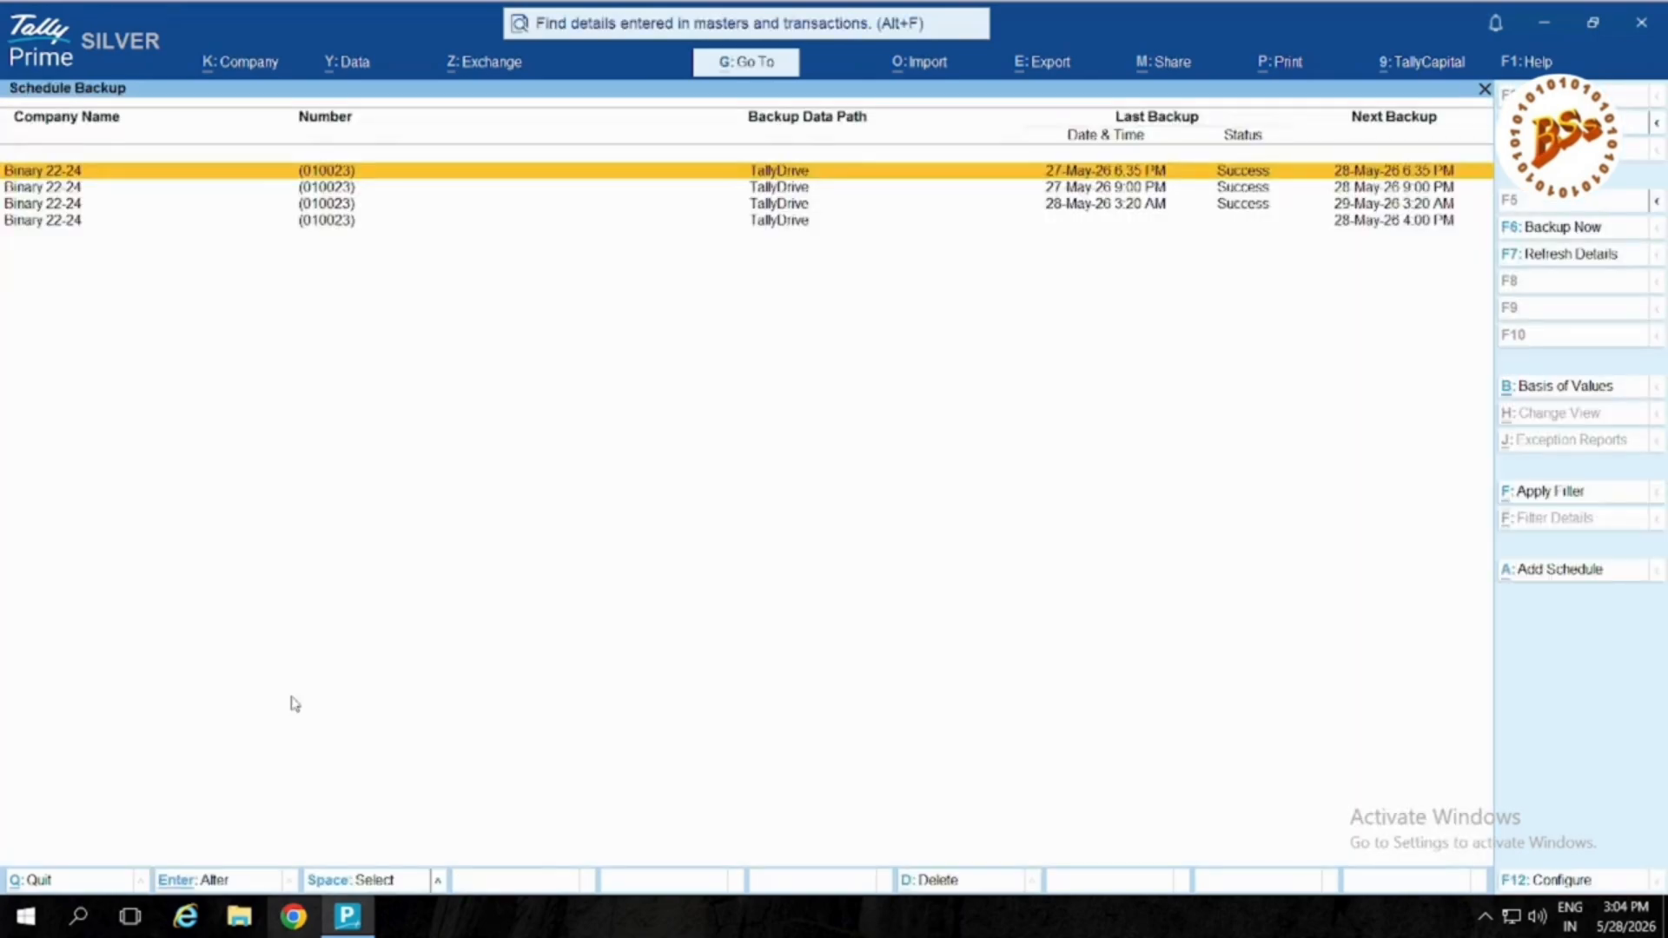
key("Down")
key("Down")
key("Down")
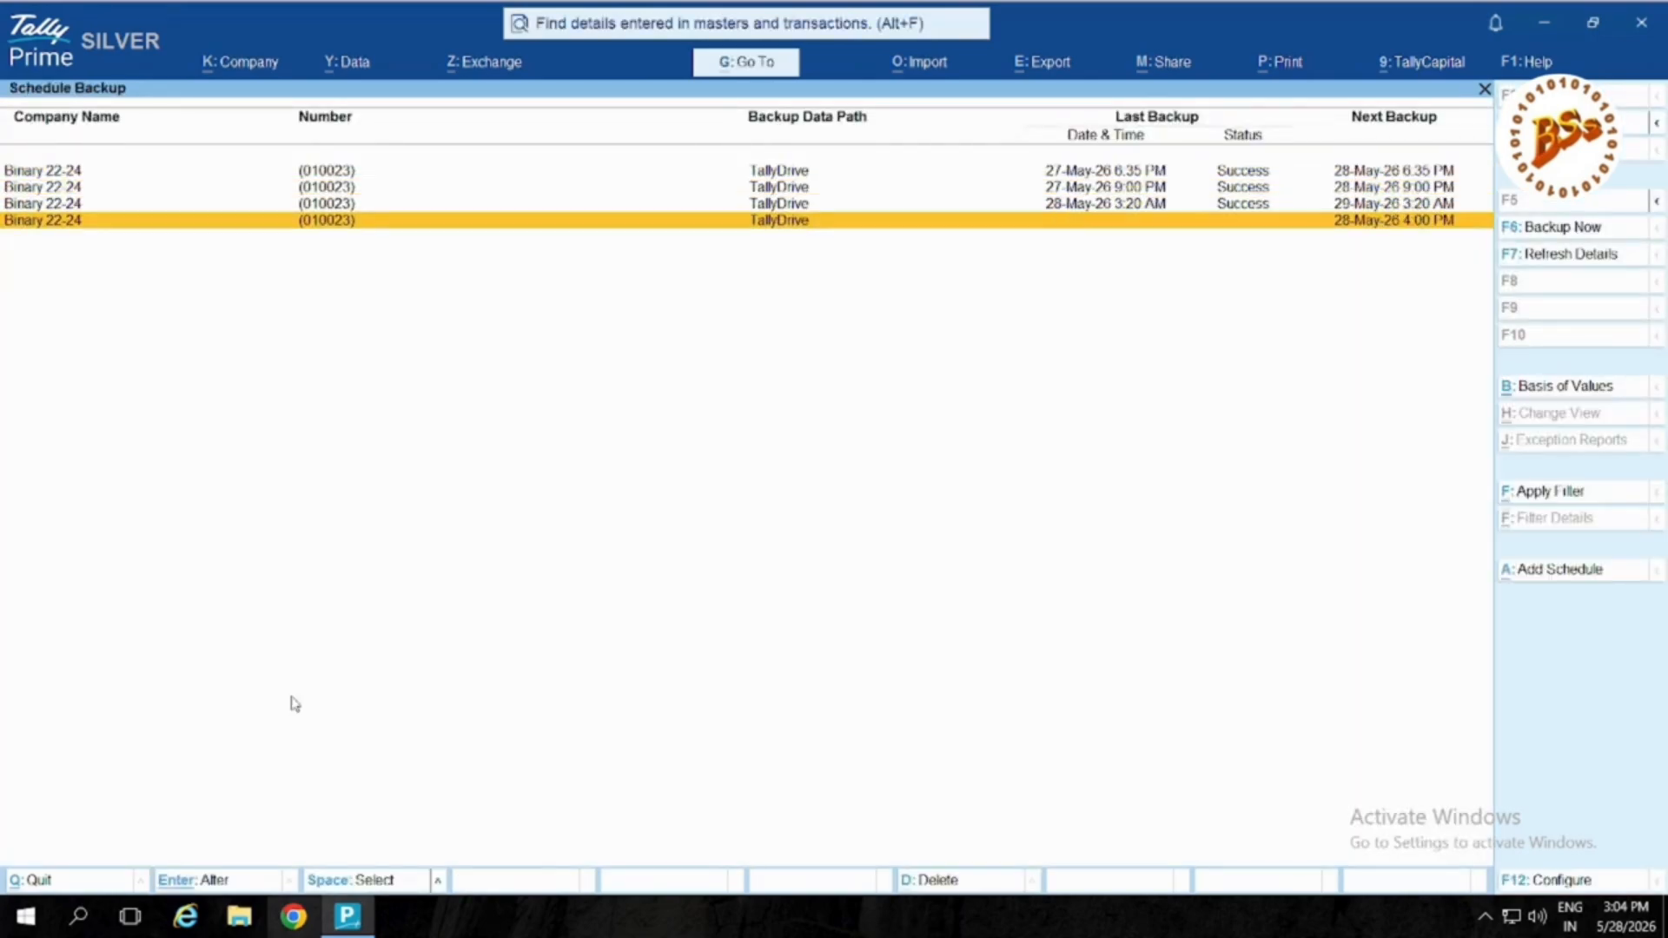